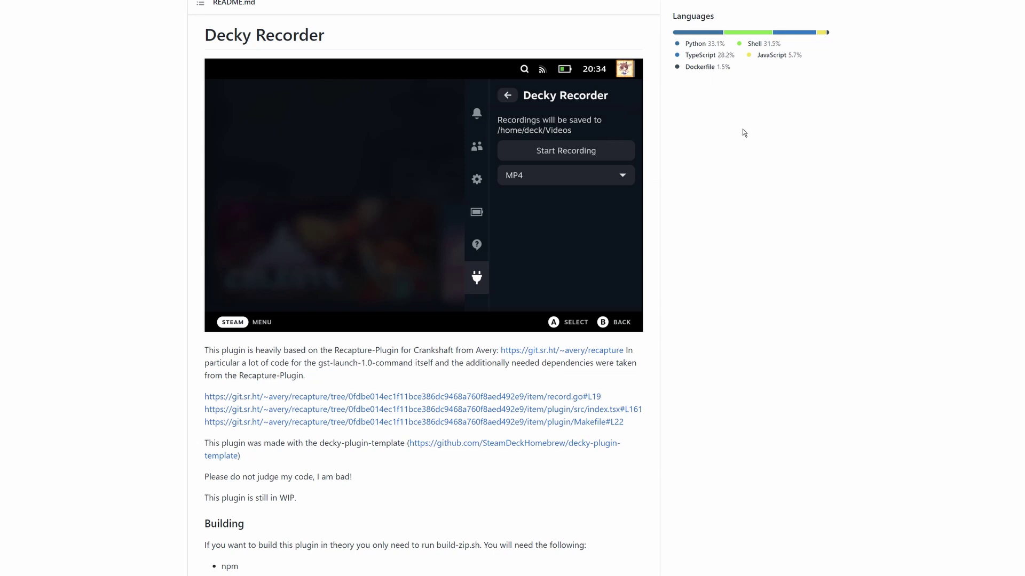
# Read through the Decky Recorder README, including its plugin description and the Building, TODO and Bugs sections.
pyautogui.scroll(-3, 712, 285)
pyautogui.scroll(-7, 721, 299)
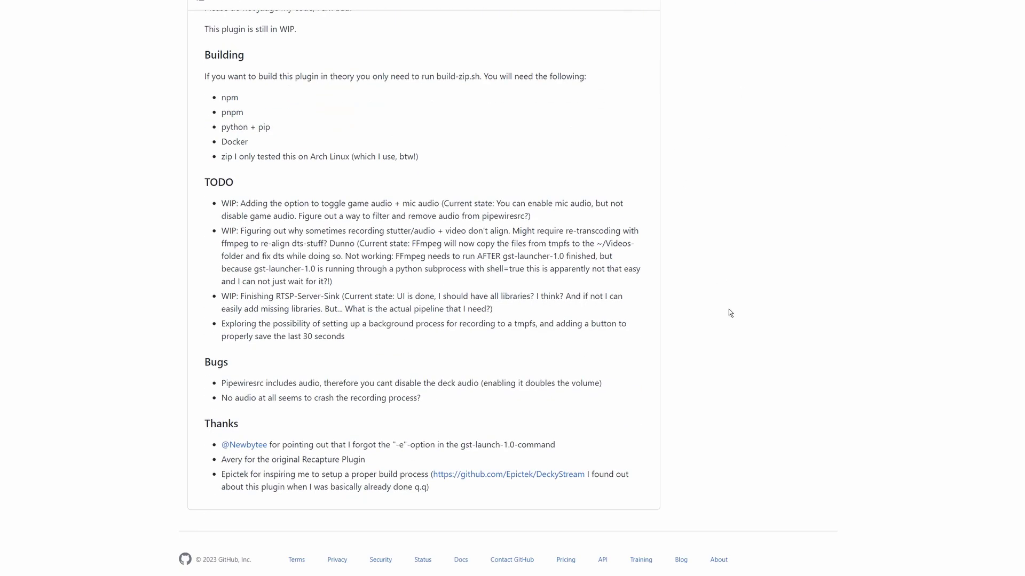
pyautogui.scroll(11, 699, 384)
pyautogui.scroll(3, 534, 342)
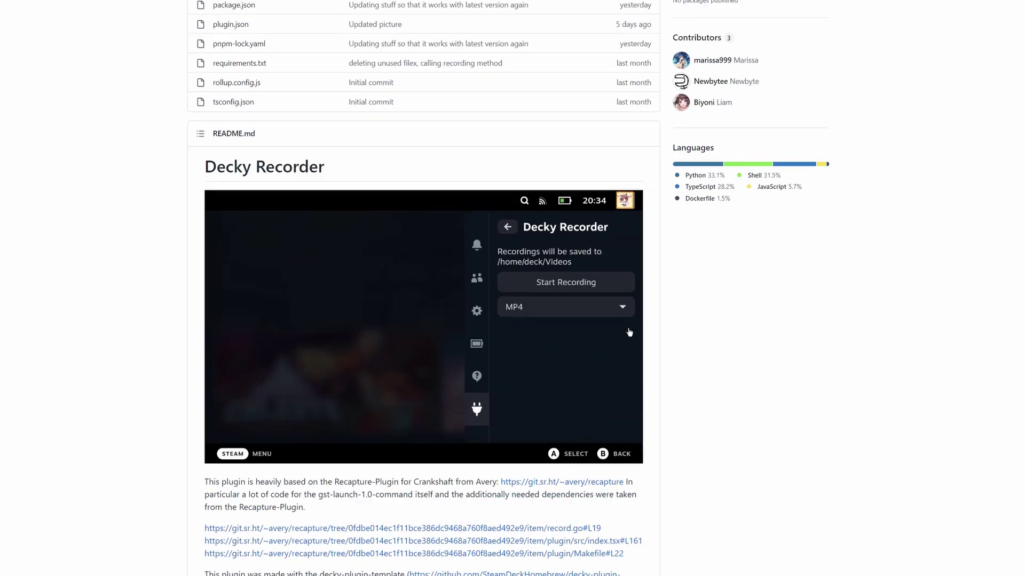
pyautogui.scroll(-3, 507, 368)
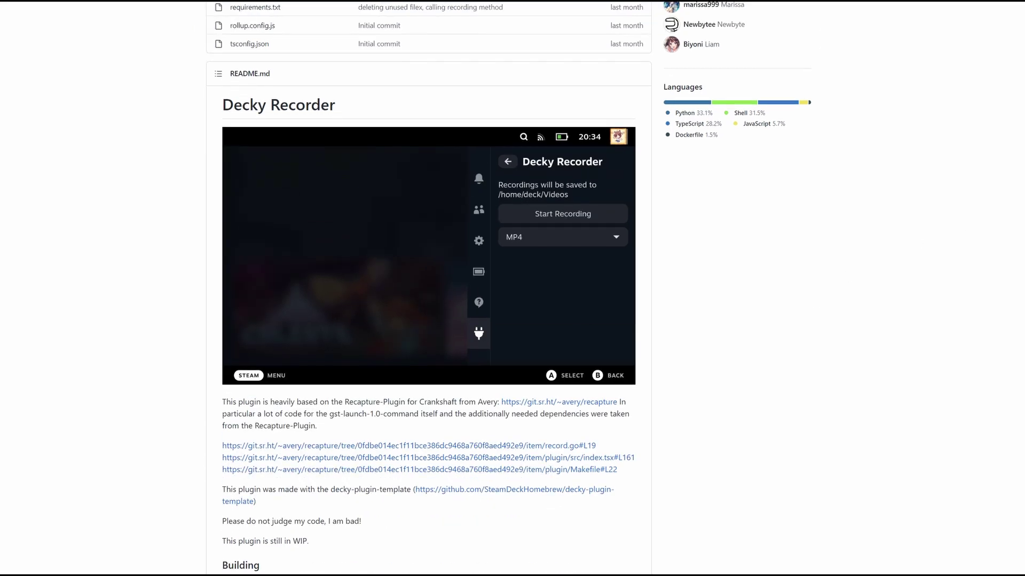
pyautogui.scroll(-1, 508, 288)
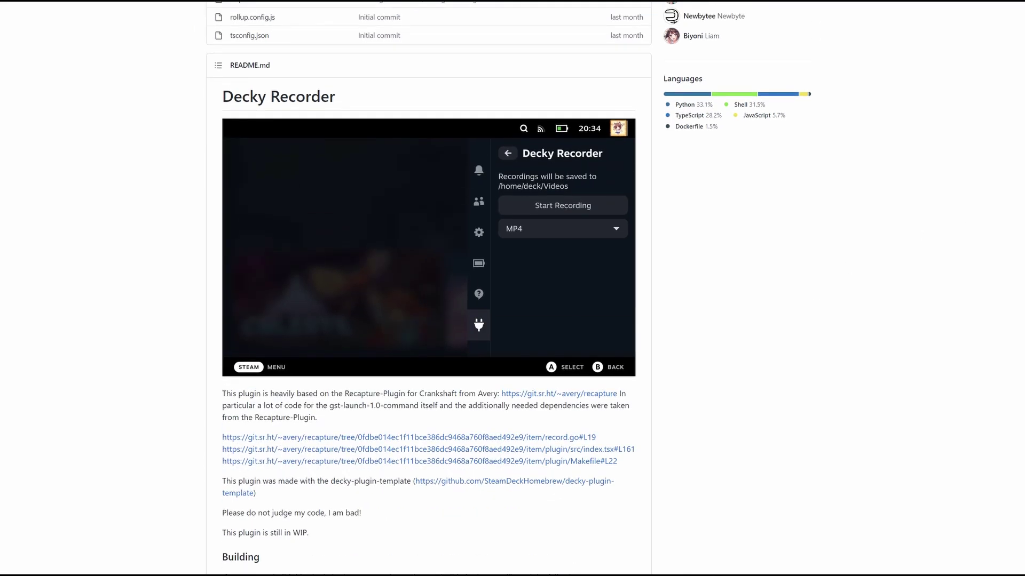
pyautogui.scroll(-4, 508, 288)
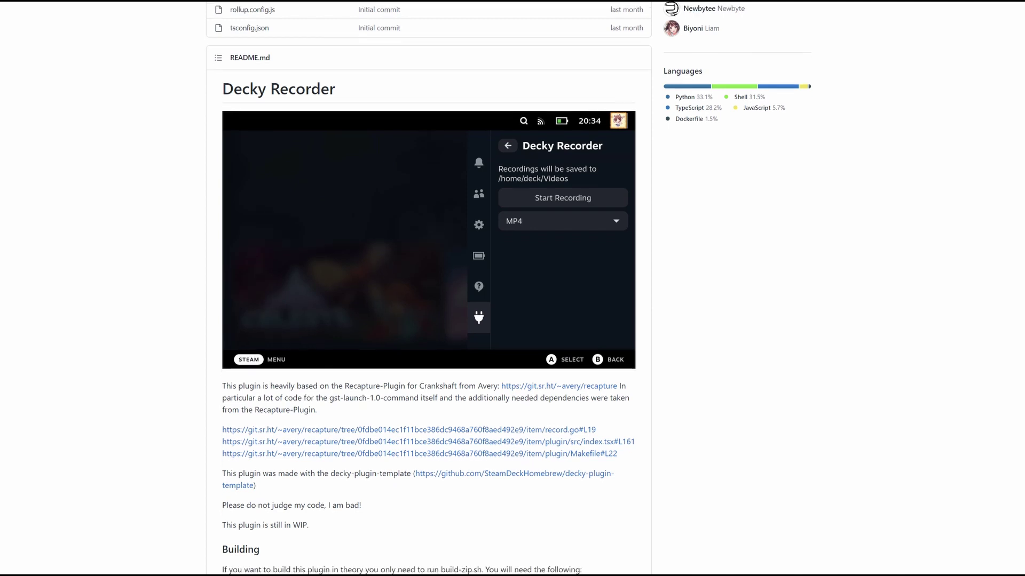
pyautogui.scroll(-2, 738, 243)
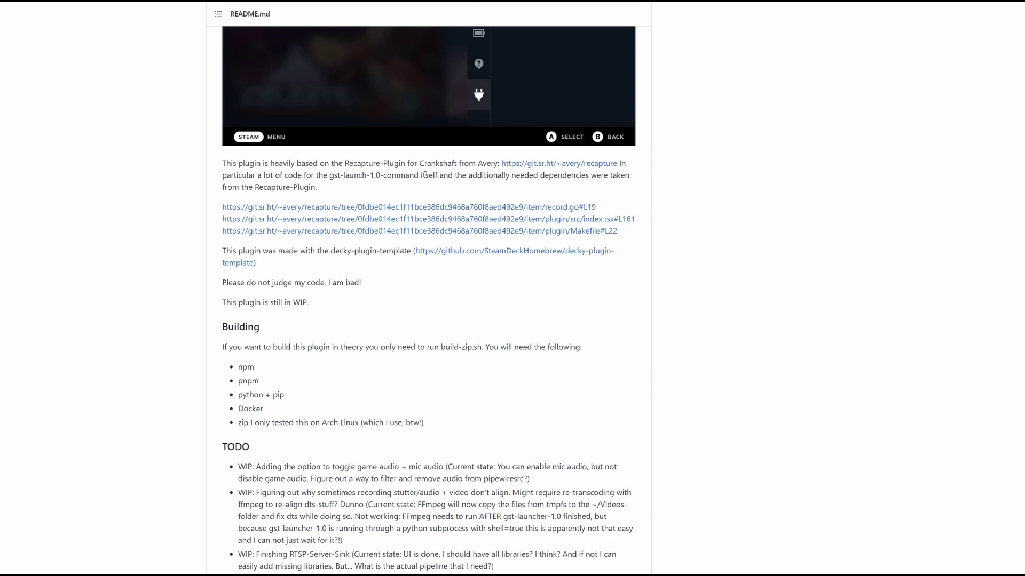
pyautogui.scroll(-3, 411, 365)
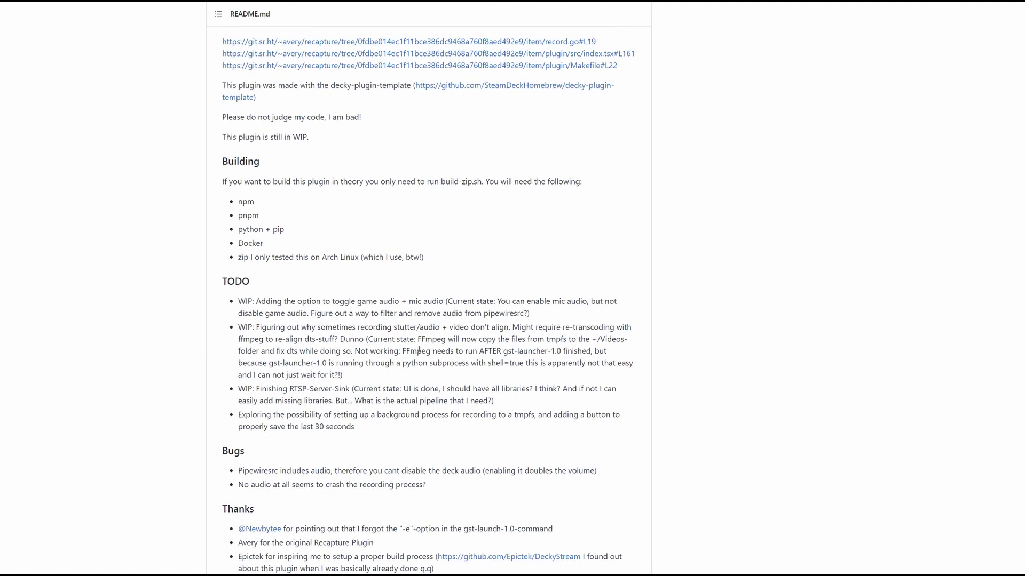
pyautogui.scroll(3, 419, 349)
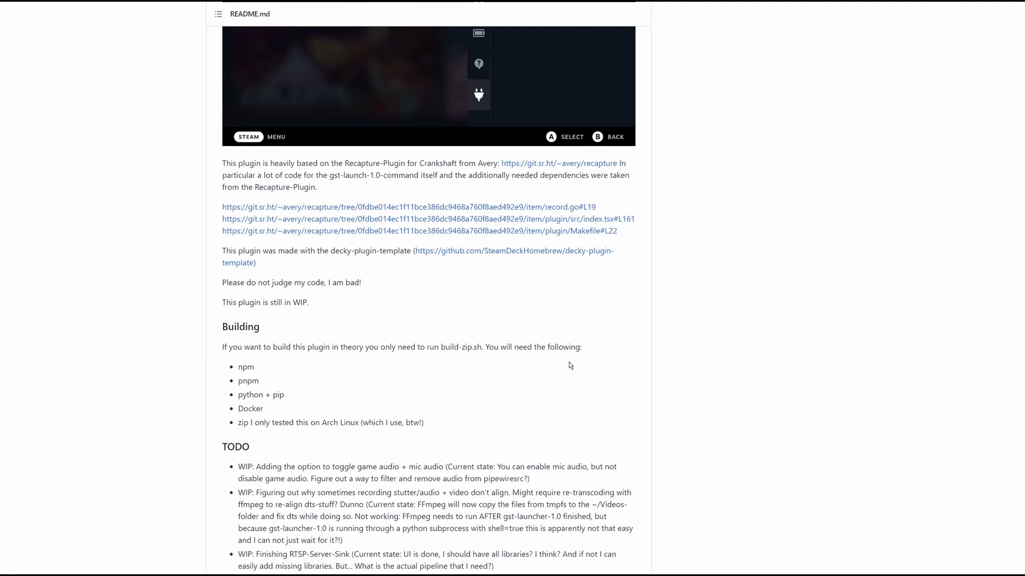
pyautogui.scroll(-3, 502, 369)
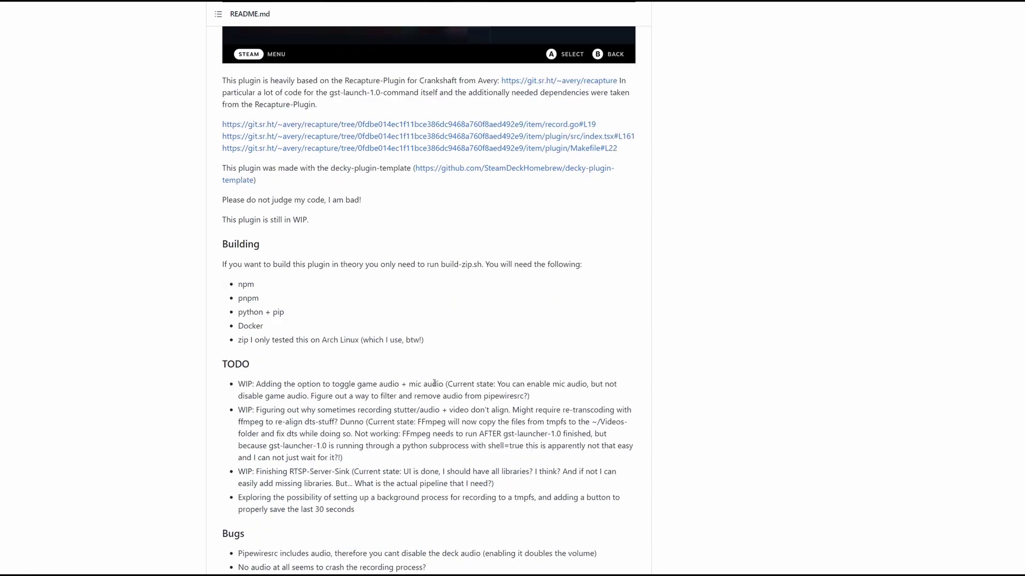
pyautogui.scroll(-2, 433, 390)
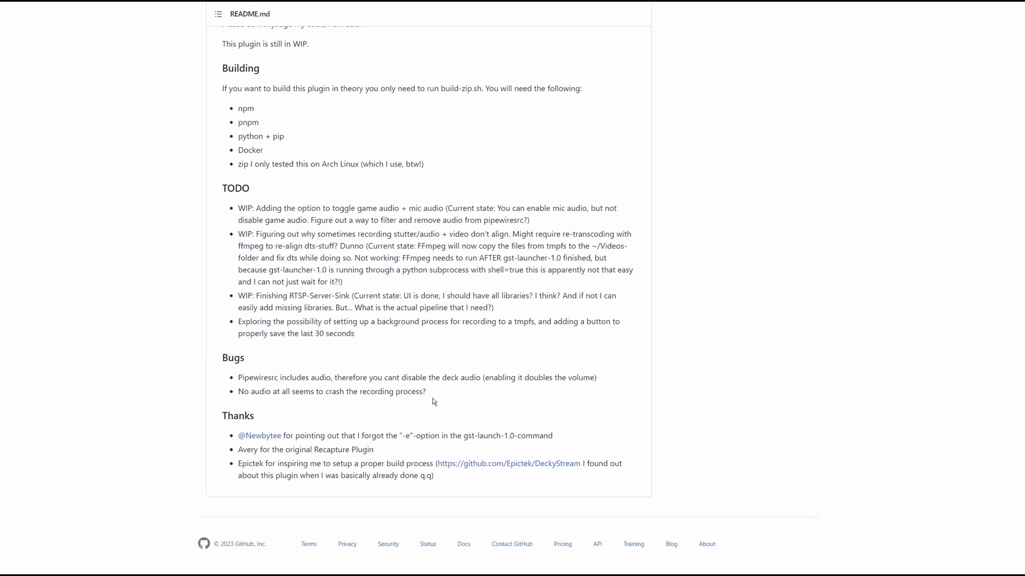
pyautogui.scroll(4, 432, 399)
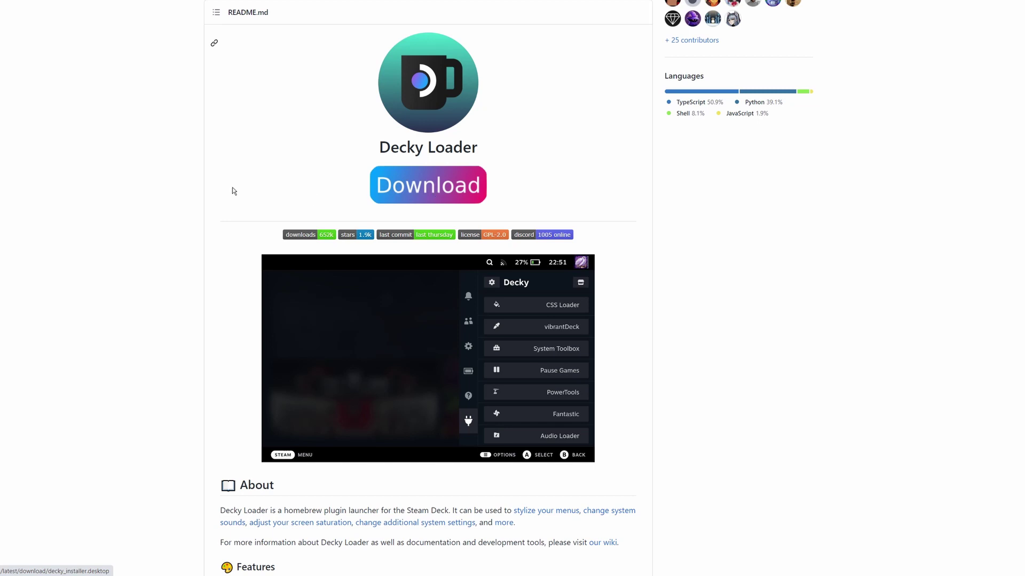
# Review the installation instructions in the Decky Loader README and locate its Download link.
pyautogui.scroll(-5, 156, 227)
pyautogui.scroll(-8, 152, 230)
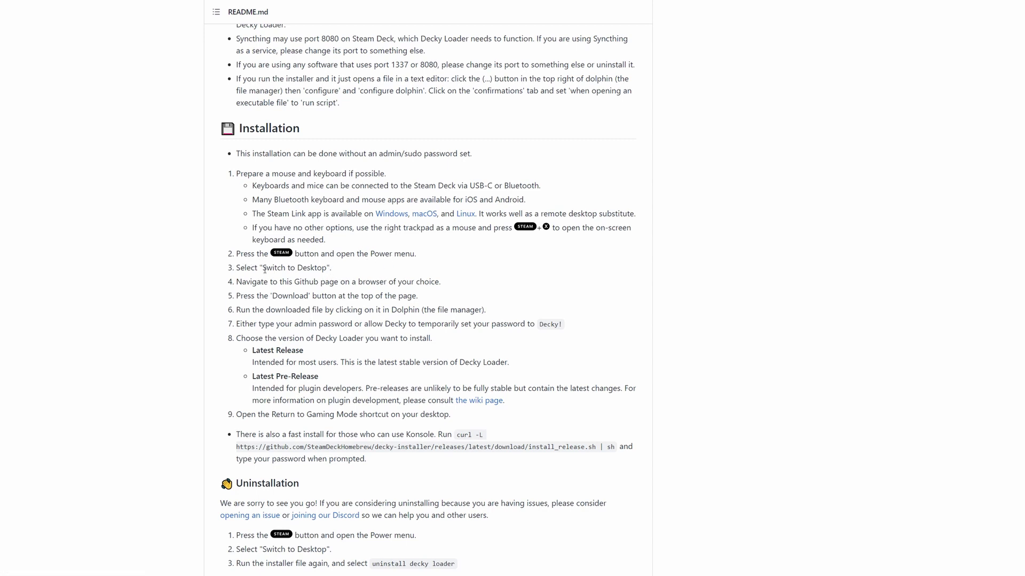
pyautogui.scroll(-2, 402, 262)
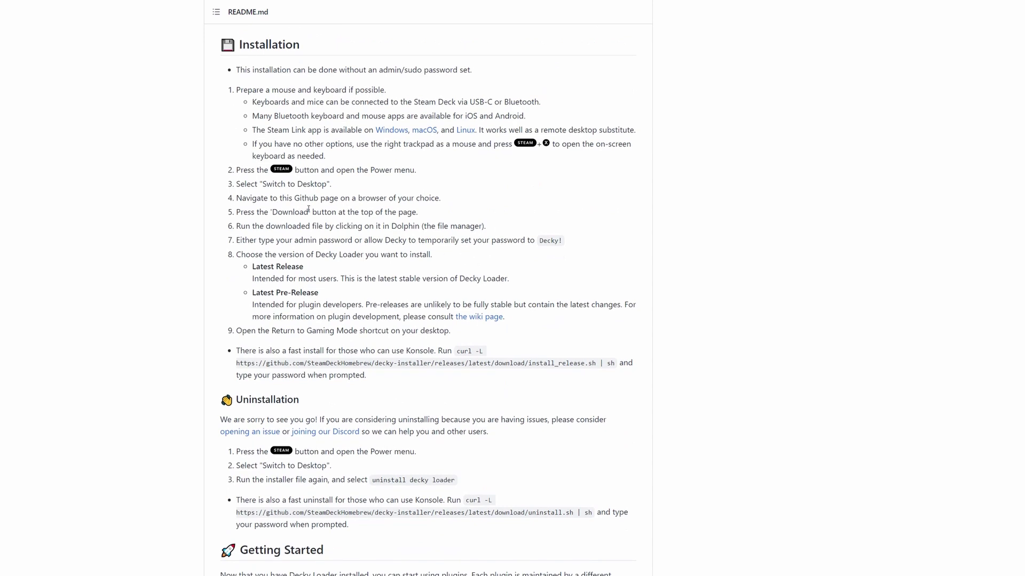
pyautogui.scroll(3, 515, 299)
pyautogui.scroll(9, 491, 372)
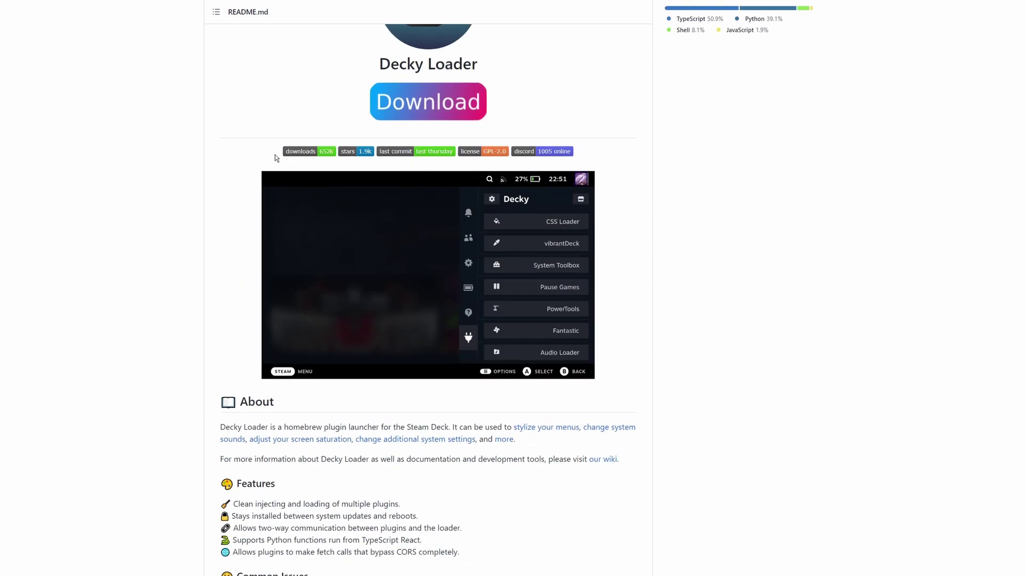
pyautogui.scroll(3, 472, 244)
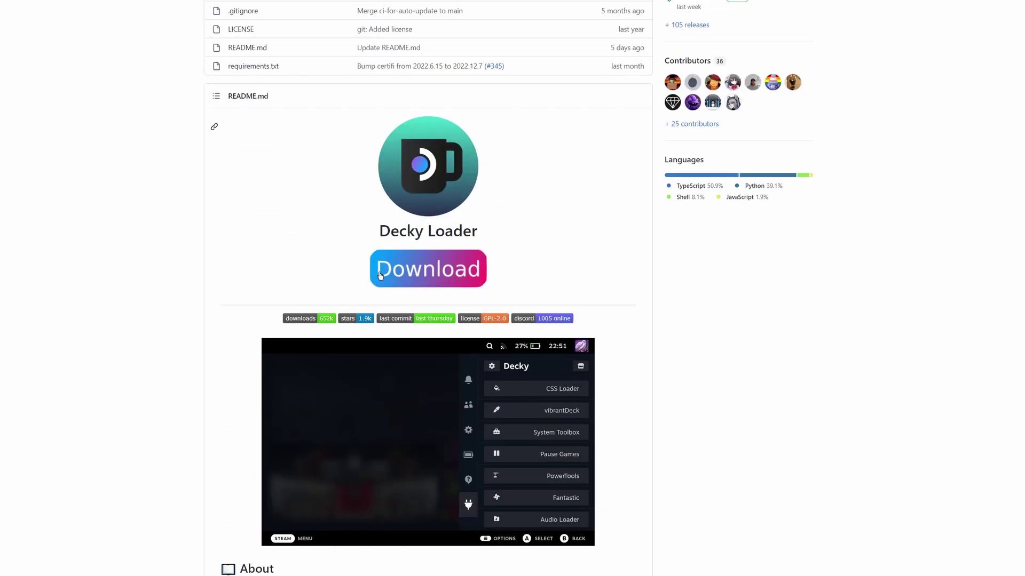
# Read the Decky Loader version choices in the installation steps, highlighting the Latest Release option, and the step on returning to Gaming Mode.
pyautogui.scroll(-14, 183, 274)
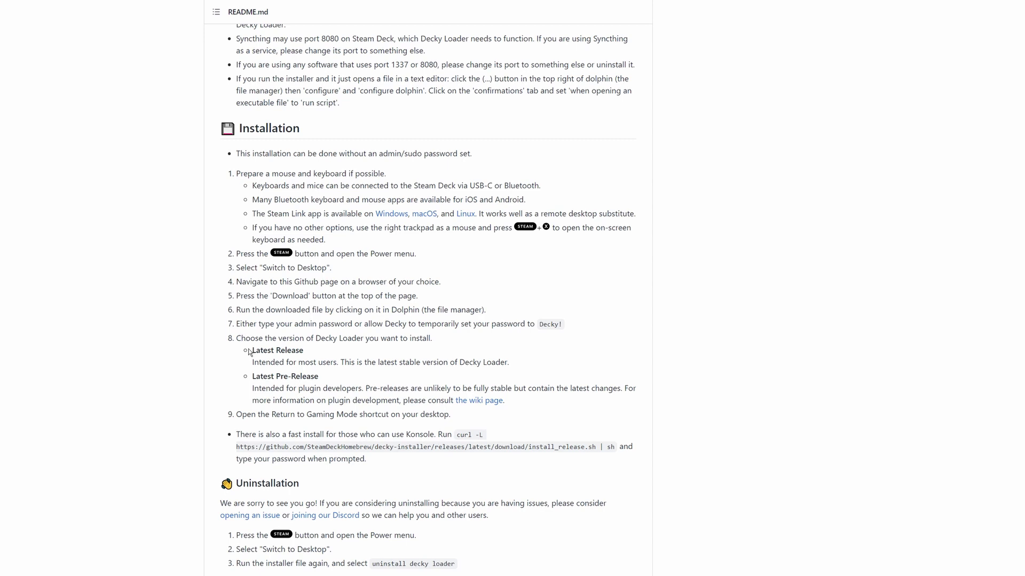
pyautogui.moveTo(252, 351); pyautogui.dragTo(282, 350)
pyautogui.moveTo(326, 377); pyautogui.dragTo(258, 380)
pyautogui.moveTo(318, 356); pyautogui.dragTo(169, 351)
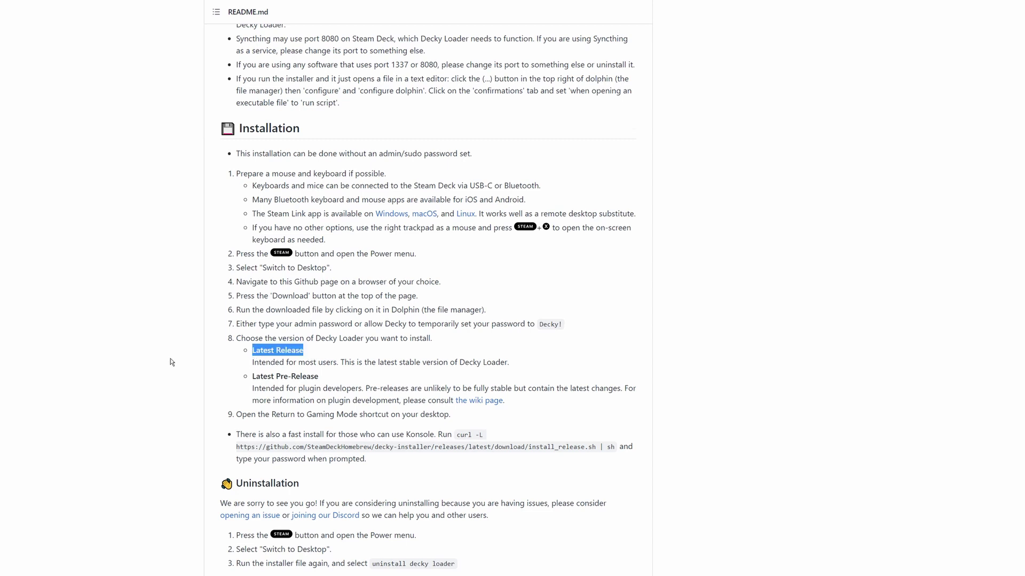
pyautogui.scroll(-2, 160, 349)
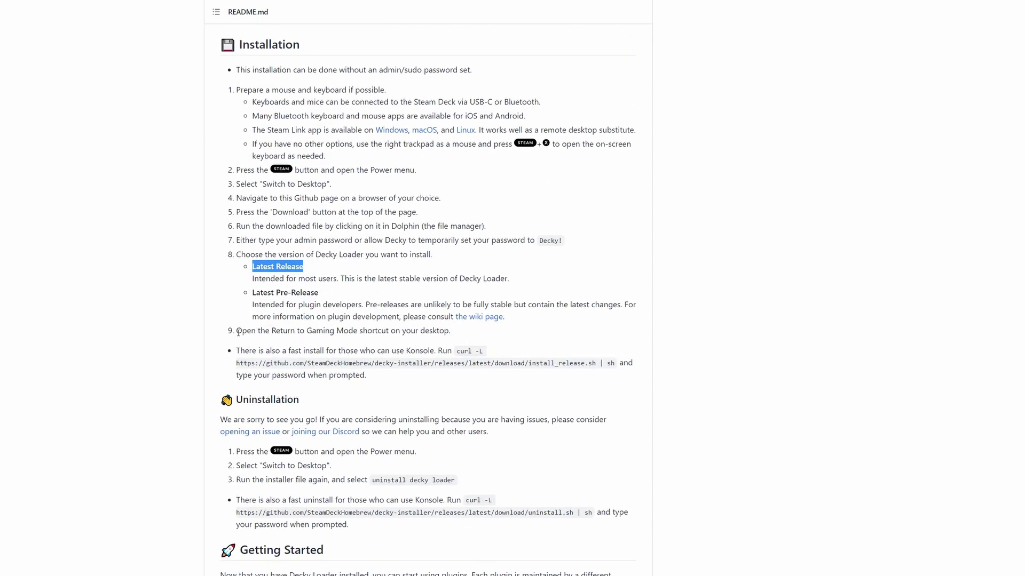
pyautogui.click(494, 328)
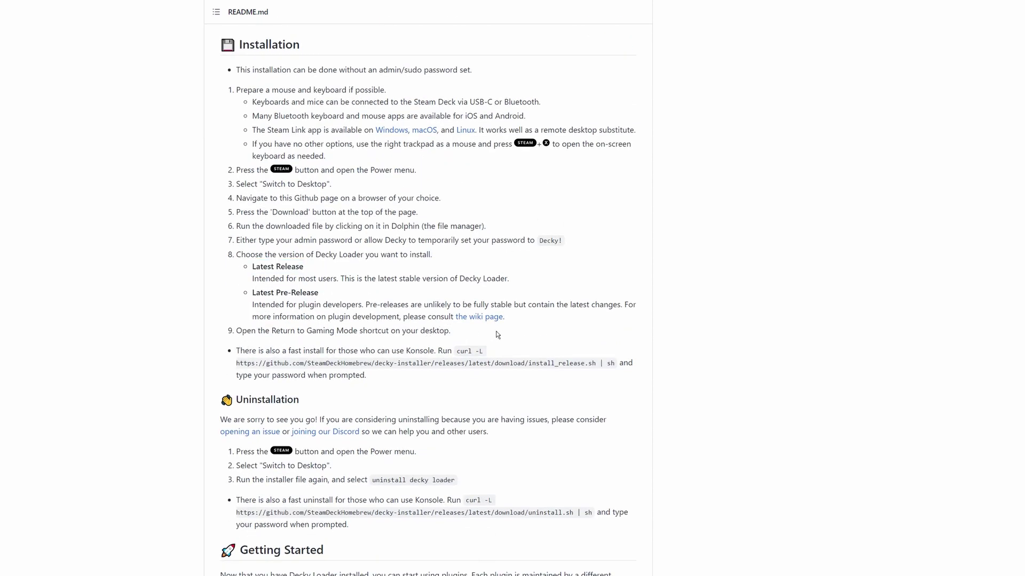
pyautogui.scroll(2, 491, 335)
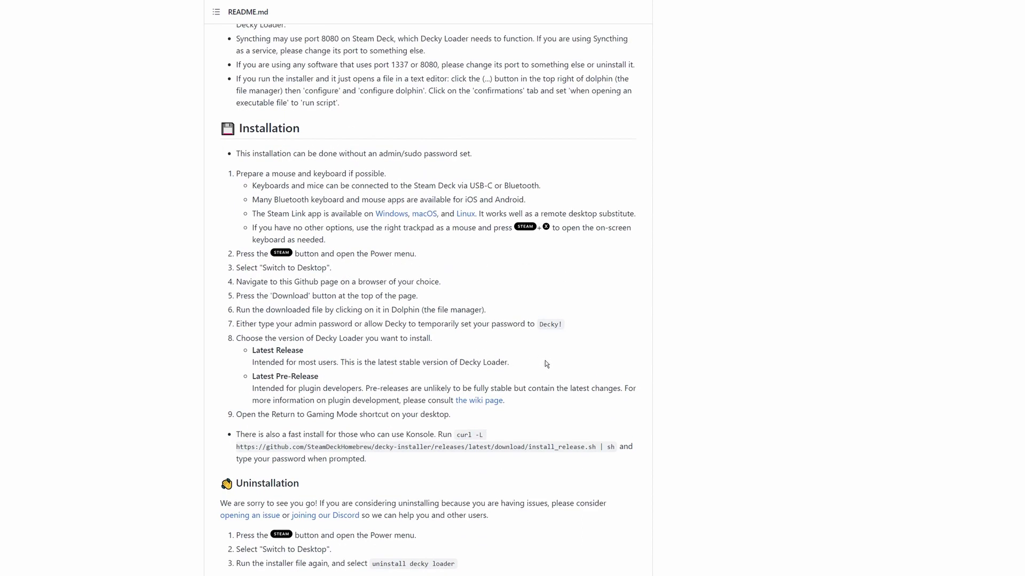
# Examine the Common Issues section of the Decky Loader README and highlight the note about Crankshaft.
pyautogui.scroll(5, 909, 265)
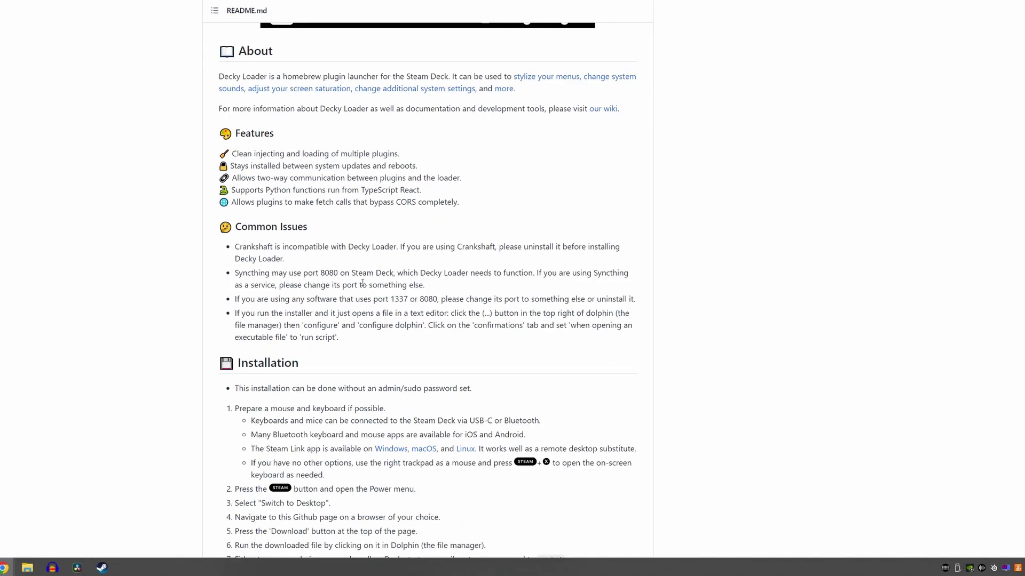
pyautogui.scroll(3, 416, 359)
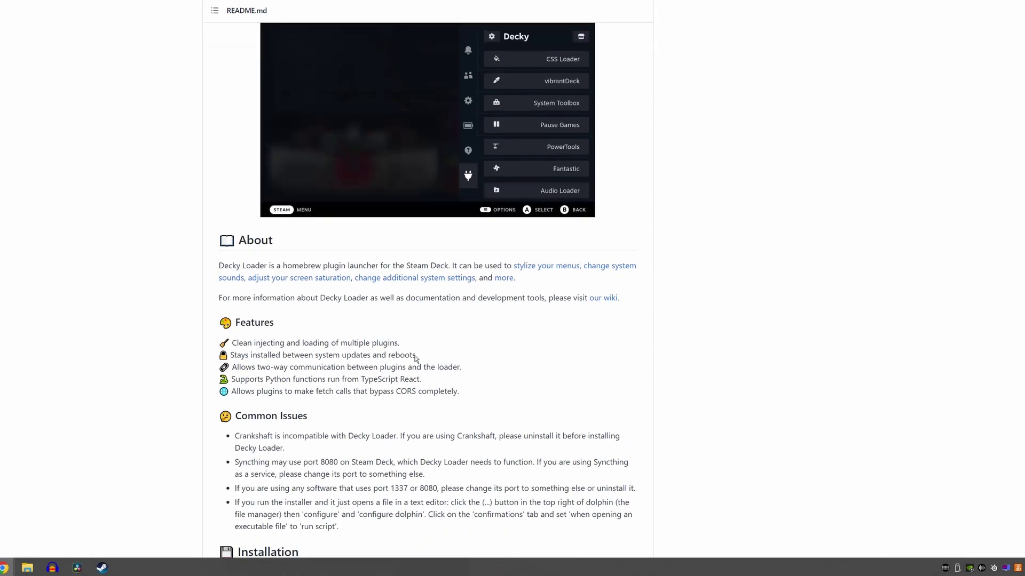
pyautogui.scroll(10, 416, 359)
pyautogui.scroll(-15, 425, 354)
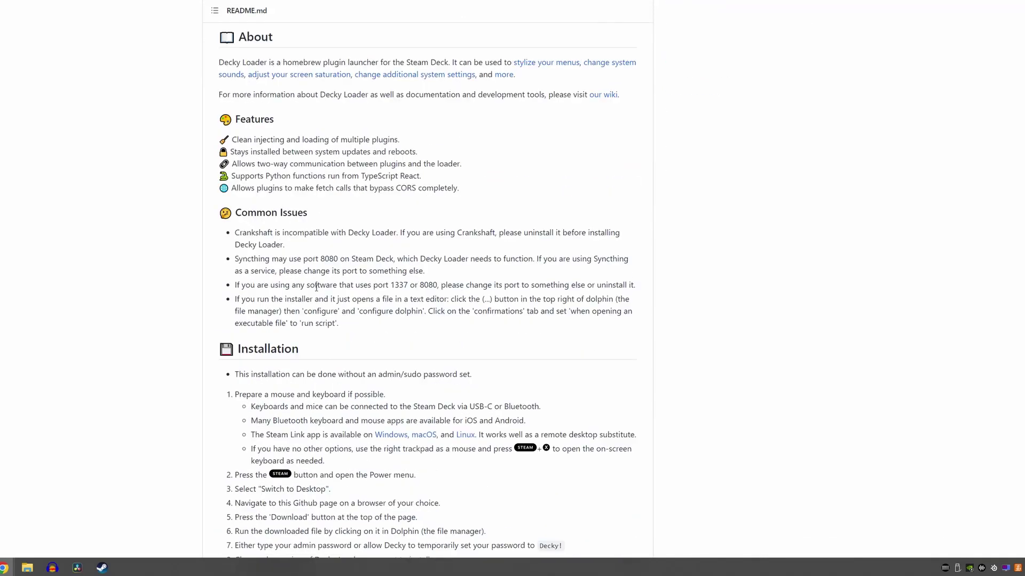
pyautogui.scroll(2, 316, 287)
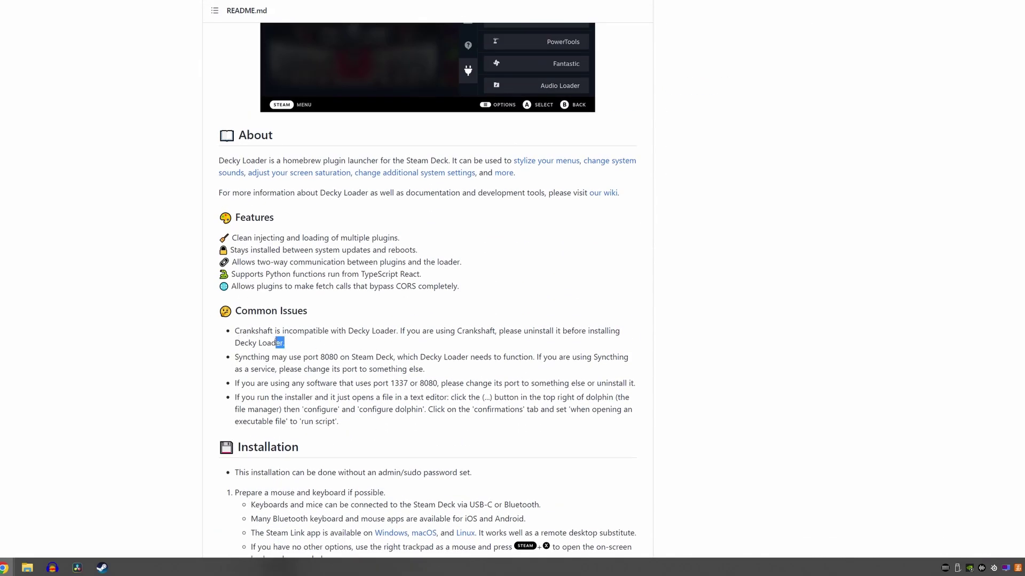
pyautogui.moveTo(284, 344); pyautogui.dragTo(235, 331)
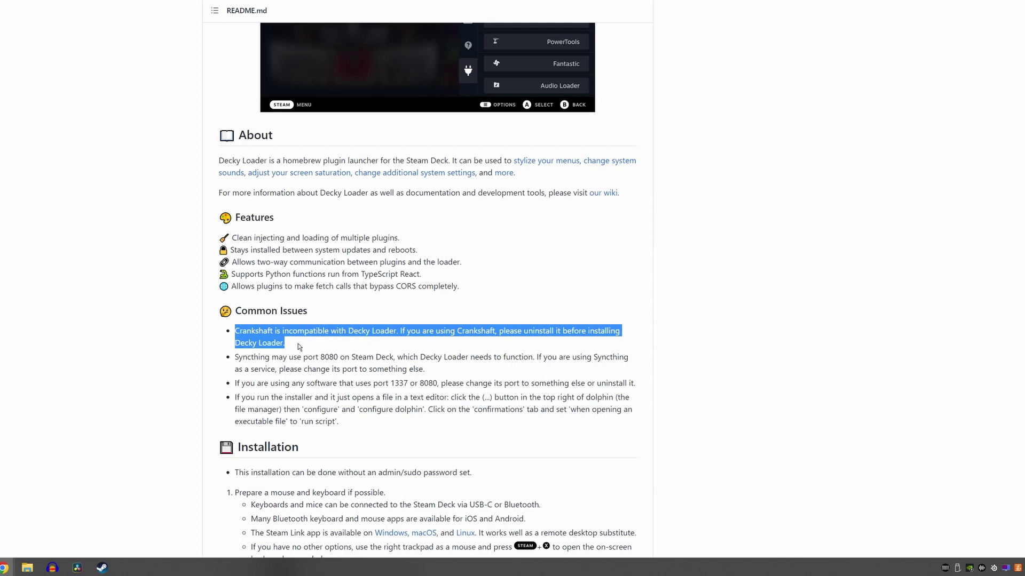
pyautogui.scroll(5, 299, 347)
pyautogui.scroll(-5, 382, 396)
pyautogui.click(309, 351)
pyautogui.moveTo(237, 329); pyautogui.dragTo(291, 351)
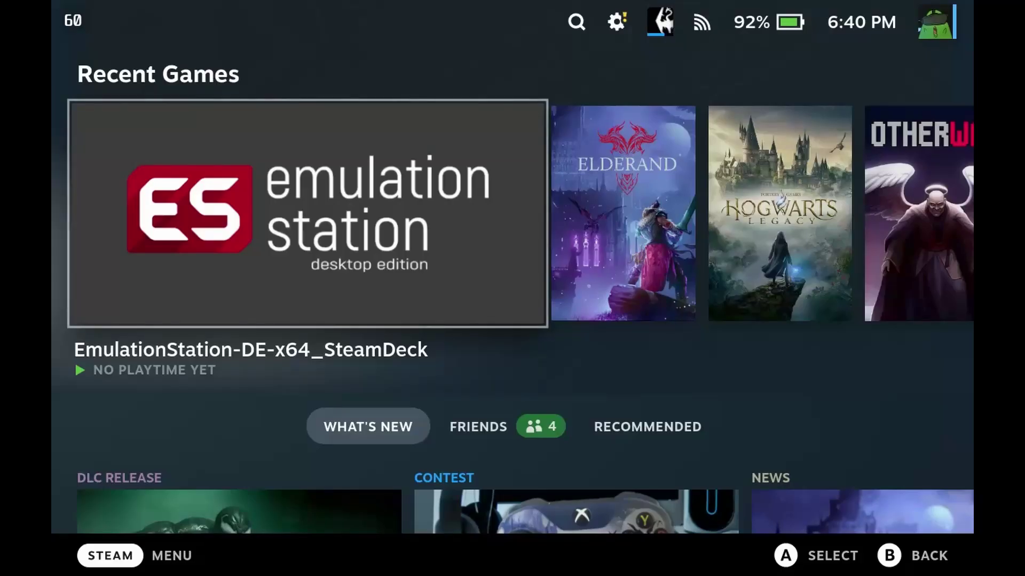
# In the Steam Deck's gaming mode, bring up the Decky plugin overview and open its plugin store.
pyautogui.hotkey('ctrl', '2')
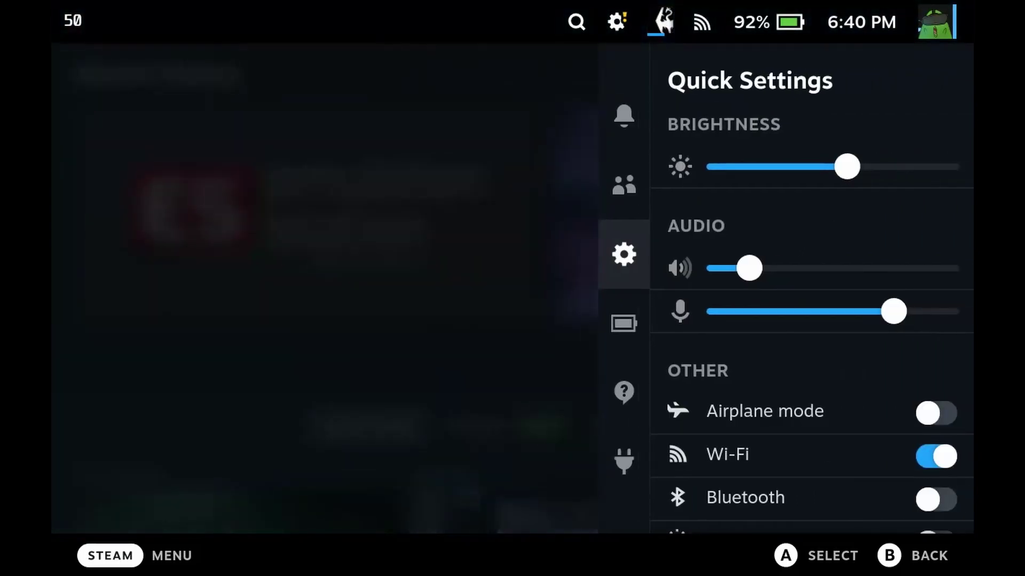
pyautogui.press('Down')
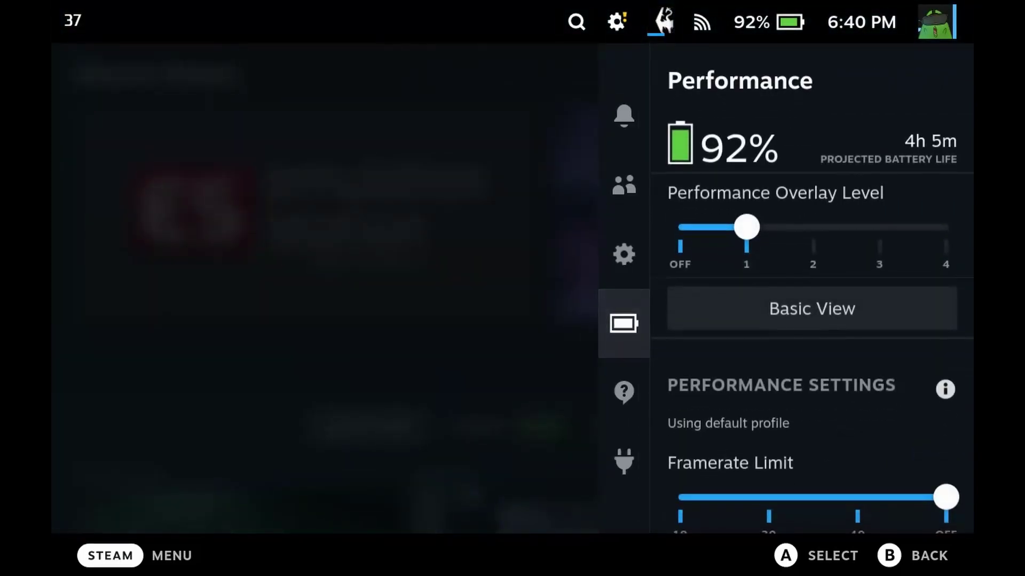
pyautogui.press('Down')
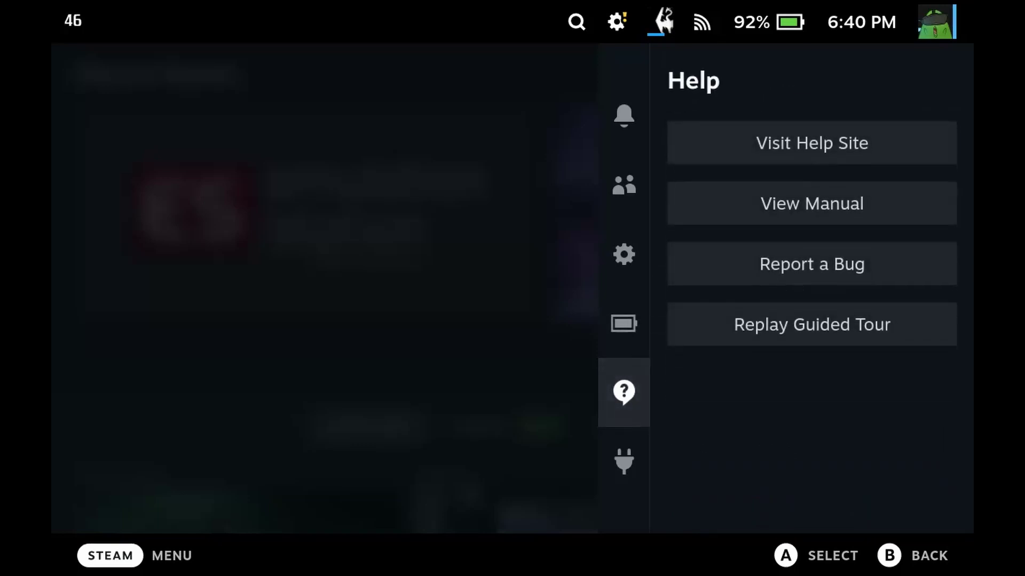
pyautogui.press('Down')
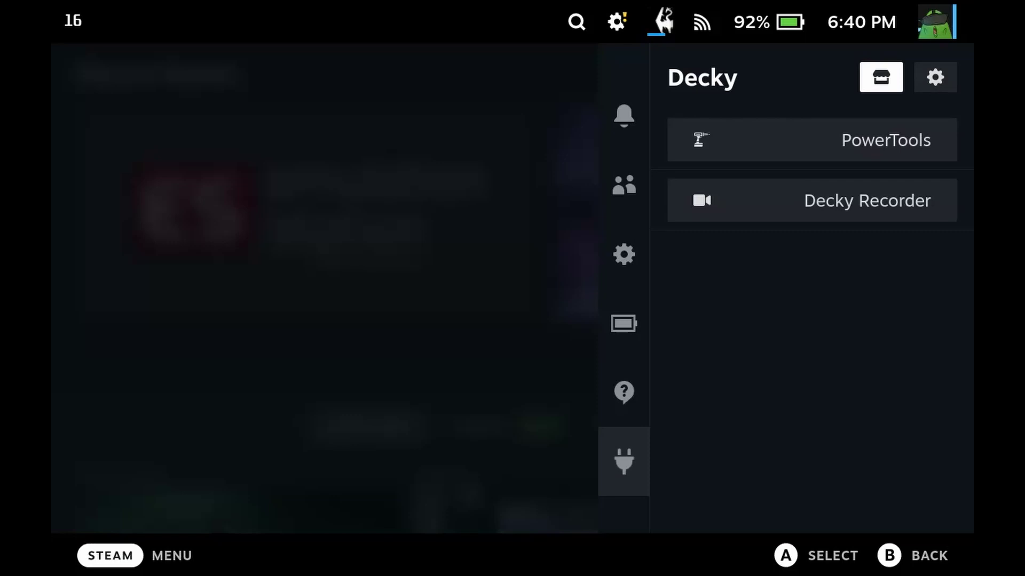
pyautogui.press('Return')
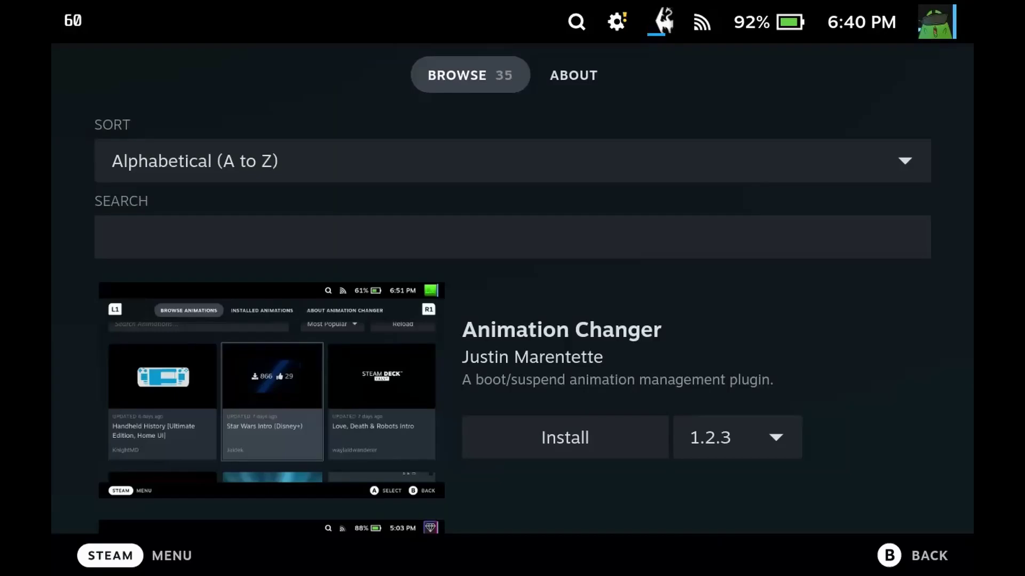
# Browse the alphabetical plugin list in the Decky store down to the Decky Recorder entry.
pyautogui.press('Down')
pyautogui.press('Down')
pyautogui.press('Down')
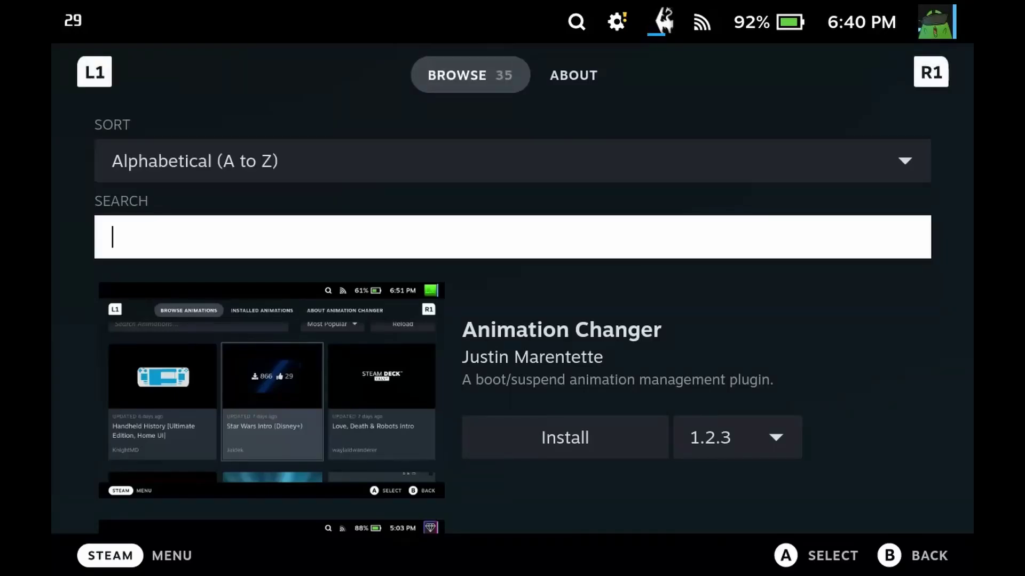
pyautogui.press('Down')
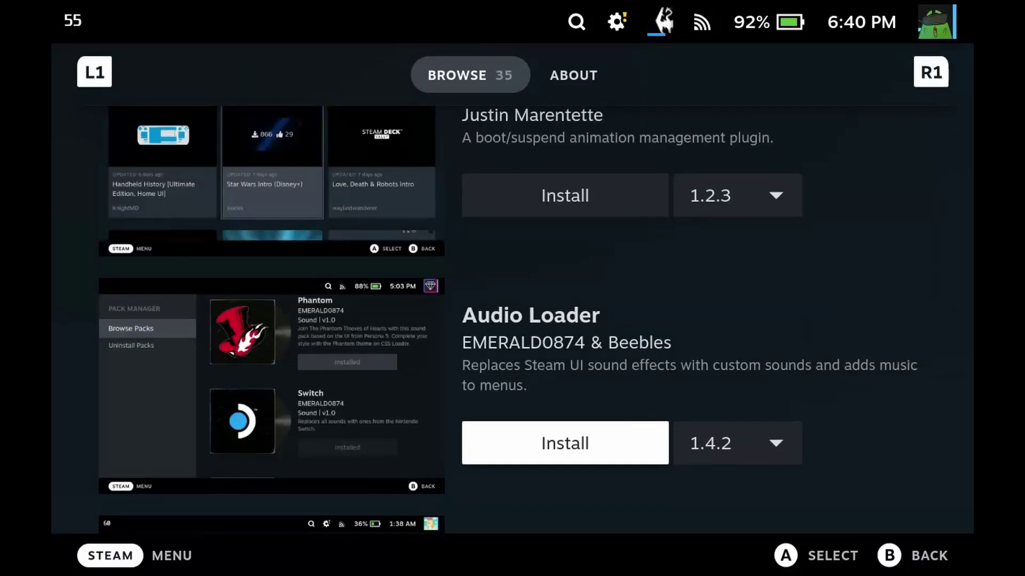
pyautogui.press('Down')
pyautogui.press('Down')
pyautogui.press('Down')
pyautogui.press('Down')
pyautogui.press('Down')
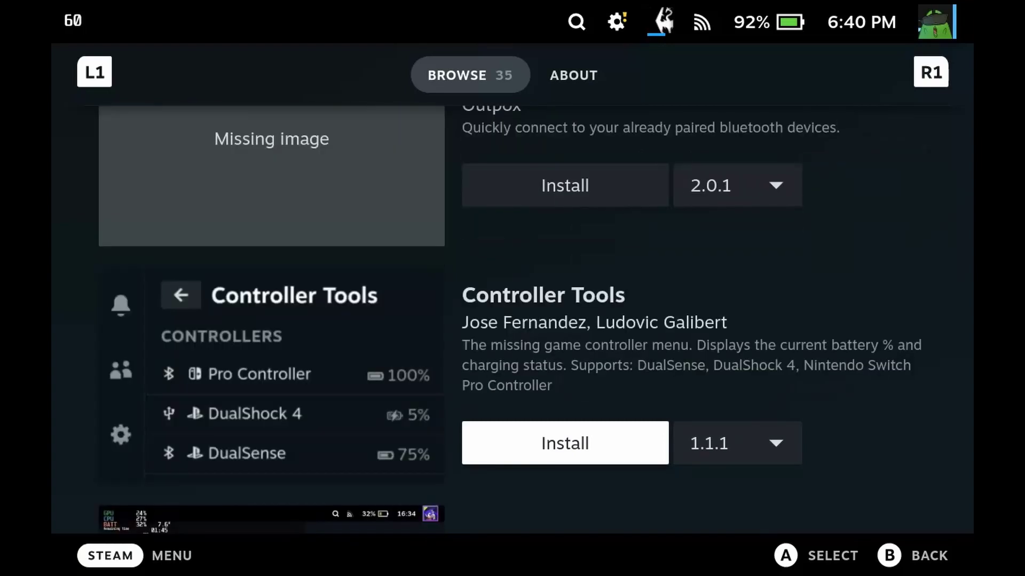
pyautogui.press('Down')
pyautogui.press('Down')
pyautogui.press('Down')
pyautogui.press('Down')
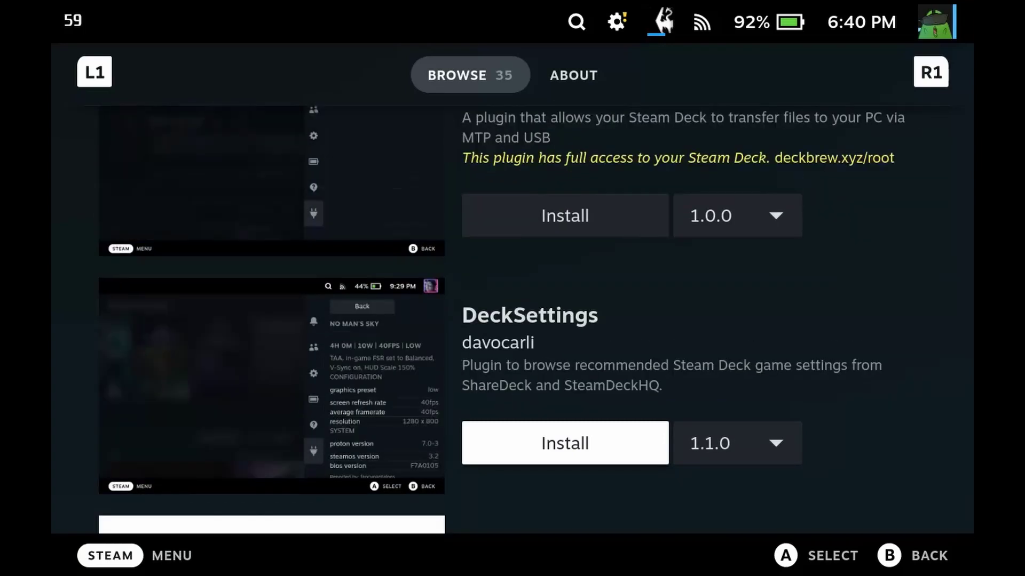
pyautogui.press('Down')
pyautogui.press('Down')
pyautogui.press('Up')
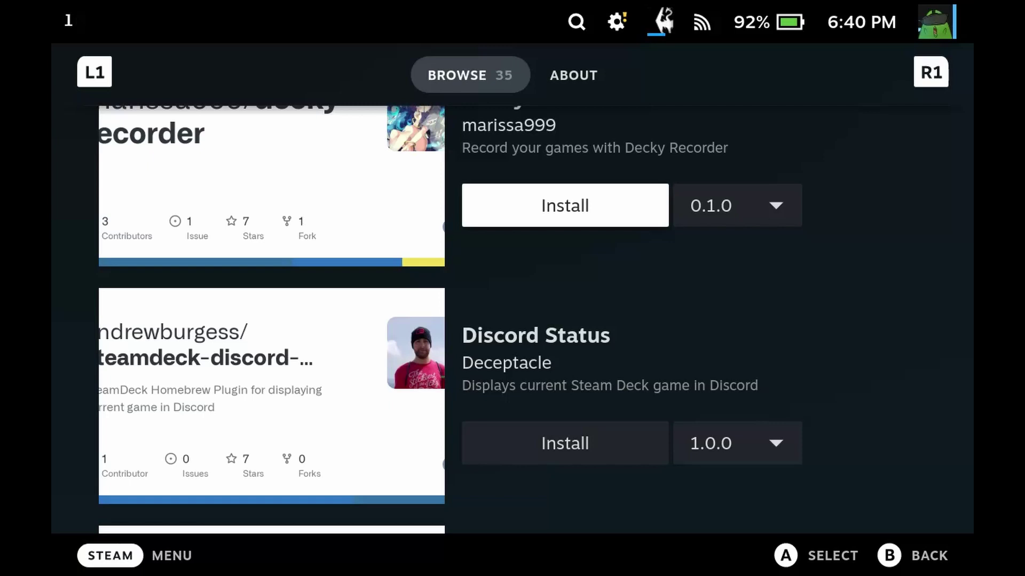
pyautogui.press('Up')
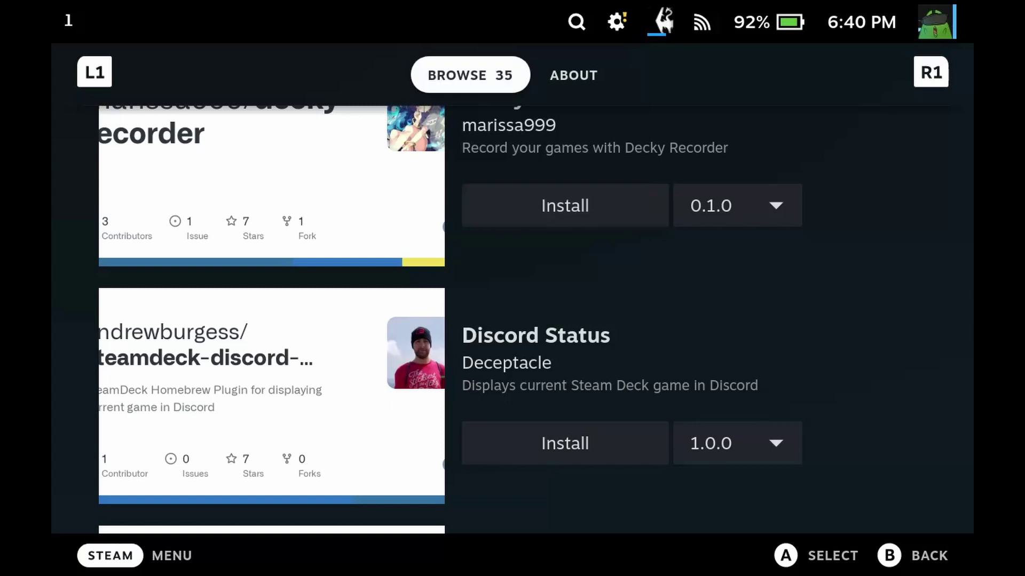
# Continue through the plugin store from Discord Status to the PowerTools entry.
pyautogui.press('Down')
pyautogui.press('Down')
pyautogui.press('Down')
pyautogui.press('Down')
pyautogui.press('Down')
pyautogui.press('Down')
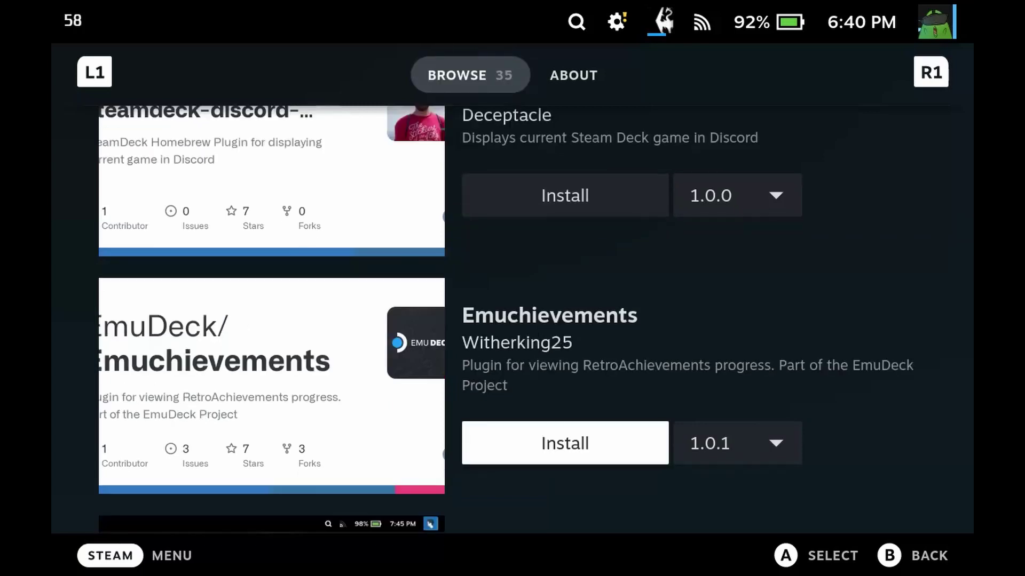
pyautogui.press('Down')
pyautogui.press('Down')
pyautogui.press('Down')
pyautogui.press('Down')
pyautogui.press('Down')
pyautogui.press('Down')
pyautogui.press('Down')
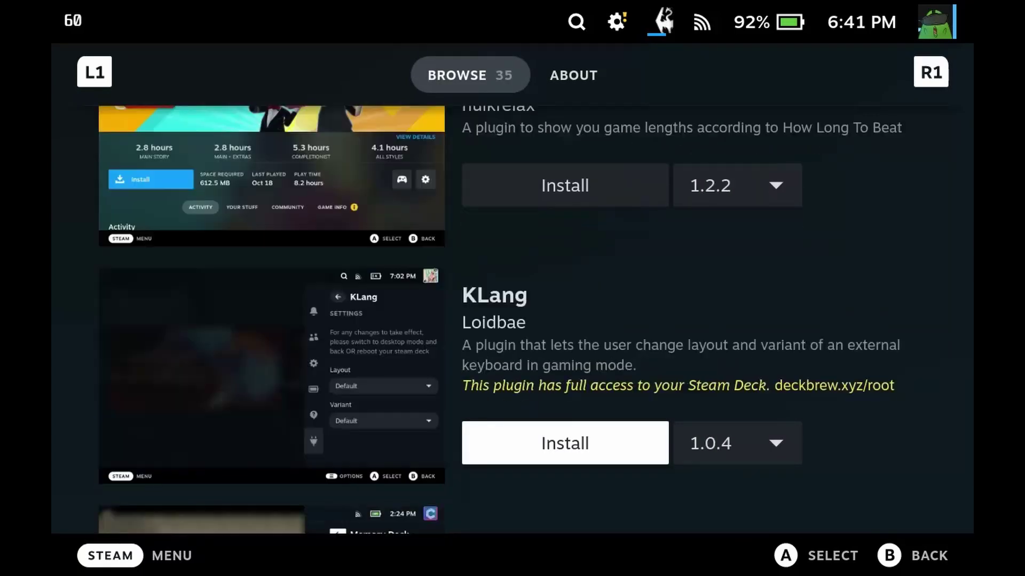
pyautogui.press('Down')
pyautogui.press('Down')
pyautogui.press('Down')
pyautogui.press('Down')
pyautogui.press('Down')
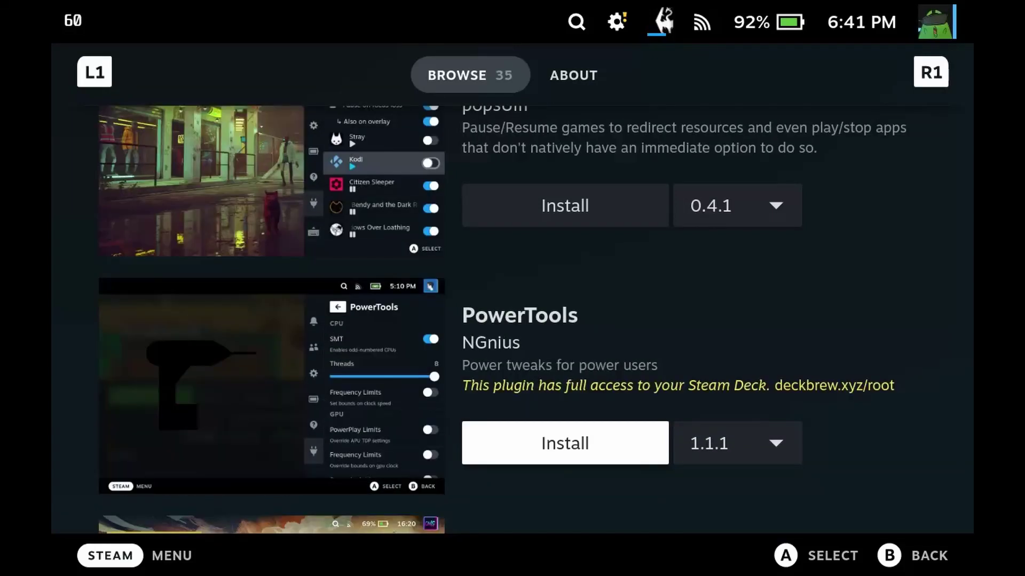
pyautogui.press('Up')
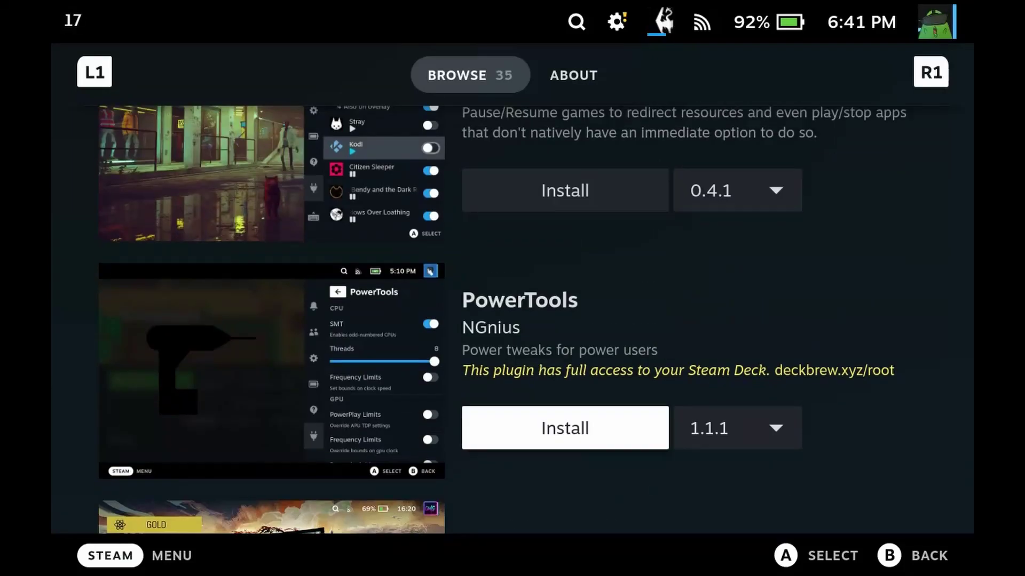
# Leave the plugin store and open the installed Decky Recorder plugin from the Decky overview.
pyautogui.press('Escape')
pyautogui.press('Escape')
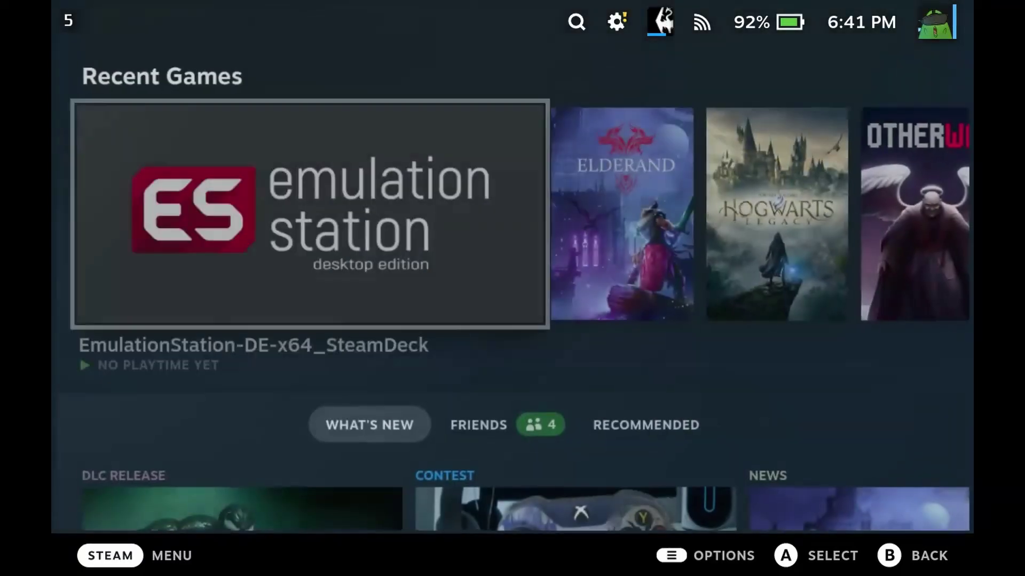
pyautogui.hotkey('ctrl', '2')
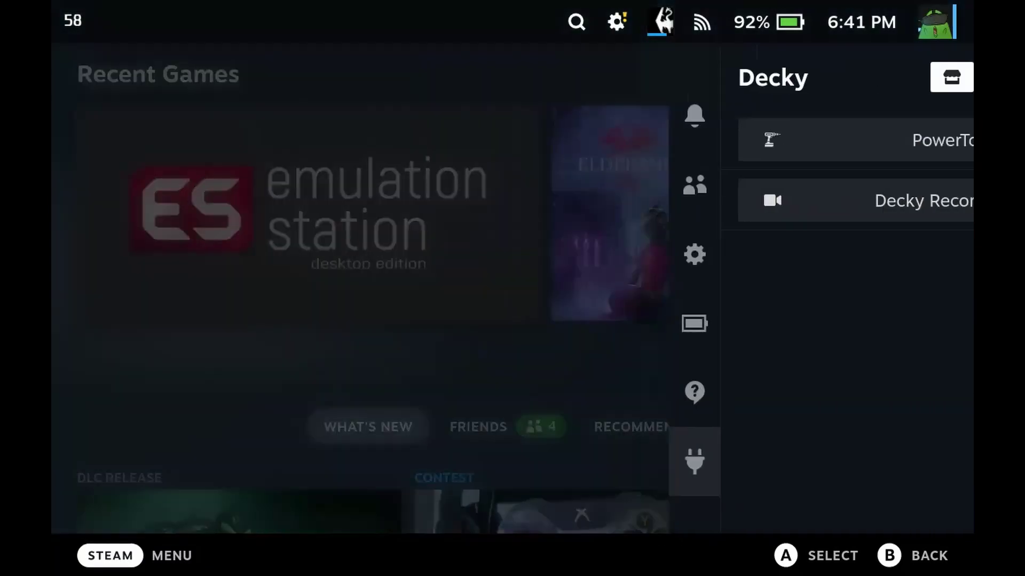
pyautogui.press('Right')
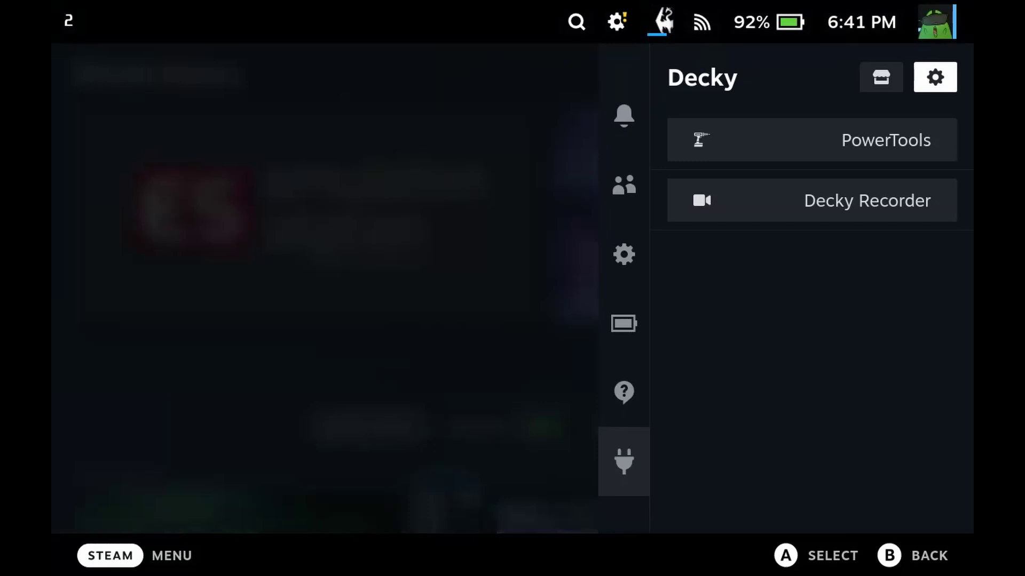
pyautogui.press('Down')
pyautogui.press('Down')
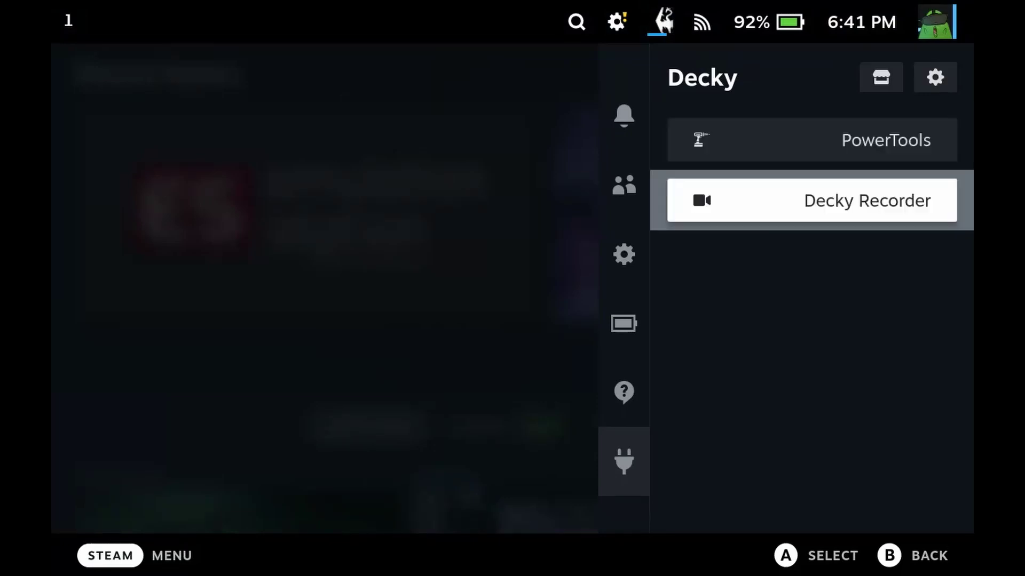
pyautogui.press('Return')
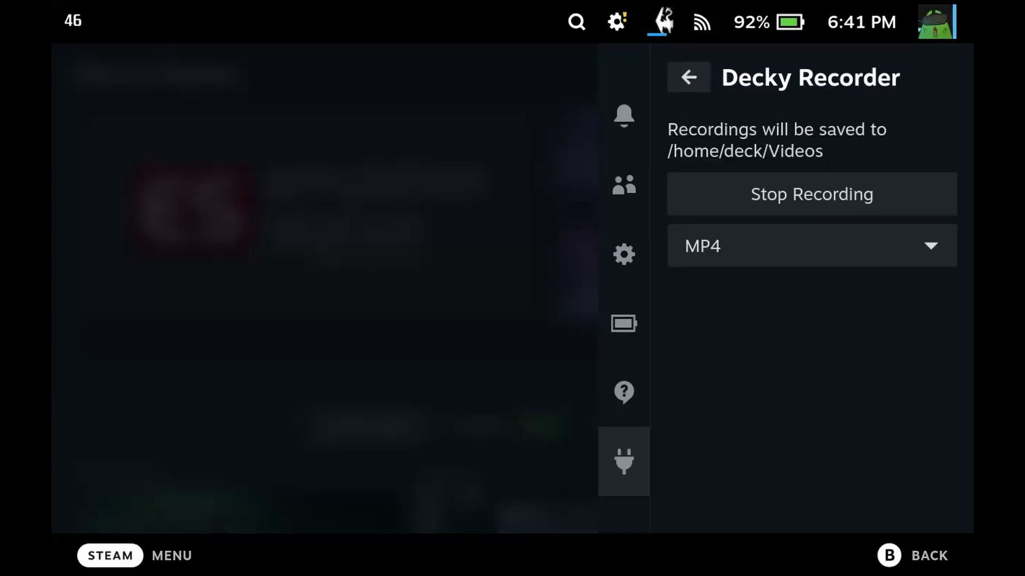
# Examine Decky Recorder's recording control and the video file formats it offers.
pyautogui.press('Down')
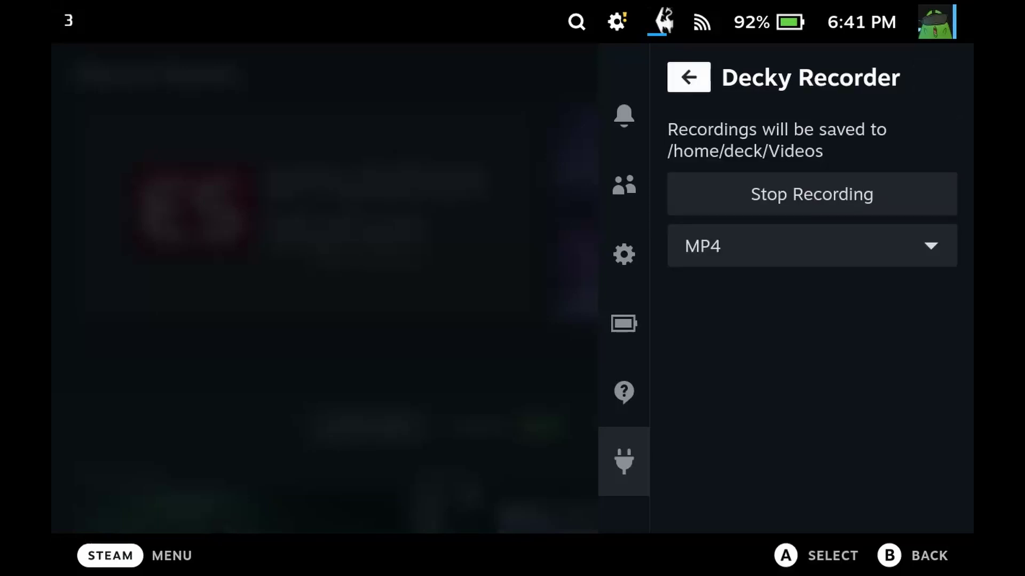
pyautogui.press('Down')
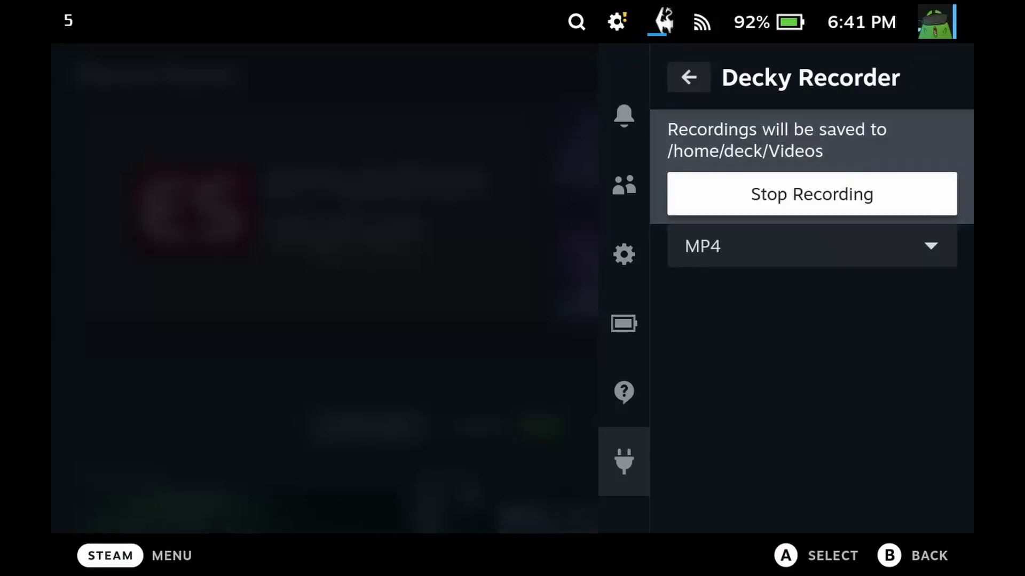
pyautogui.press('Down')
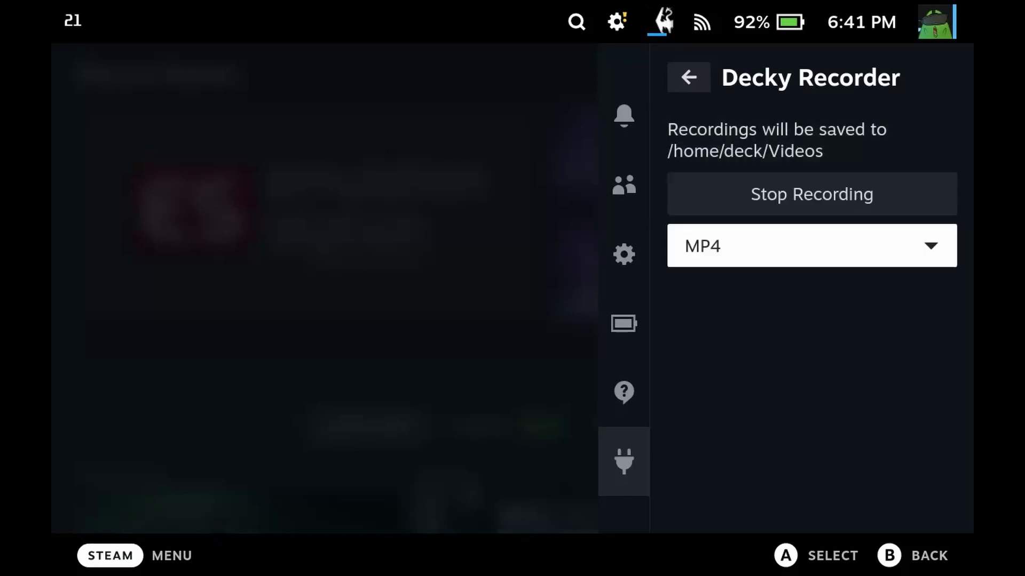
pyautogui.press('Return')
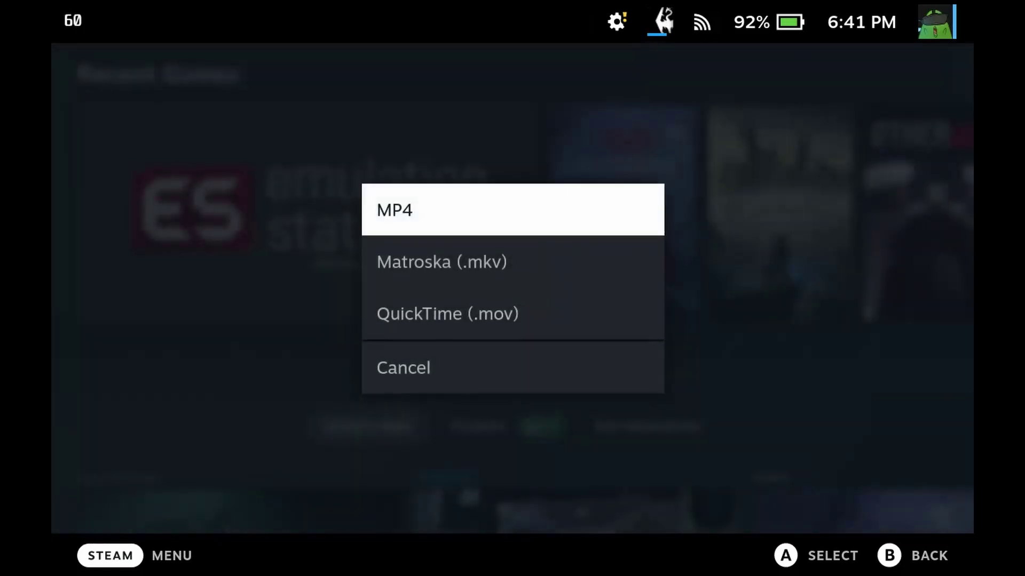
pyautogui.press('Down')
pyautogui.press('Down')
pyautogui.press('Down')
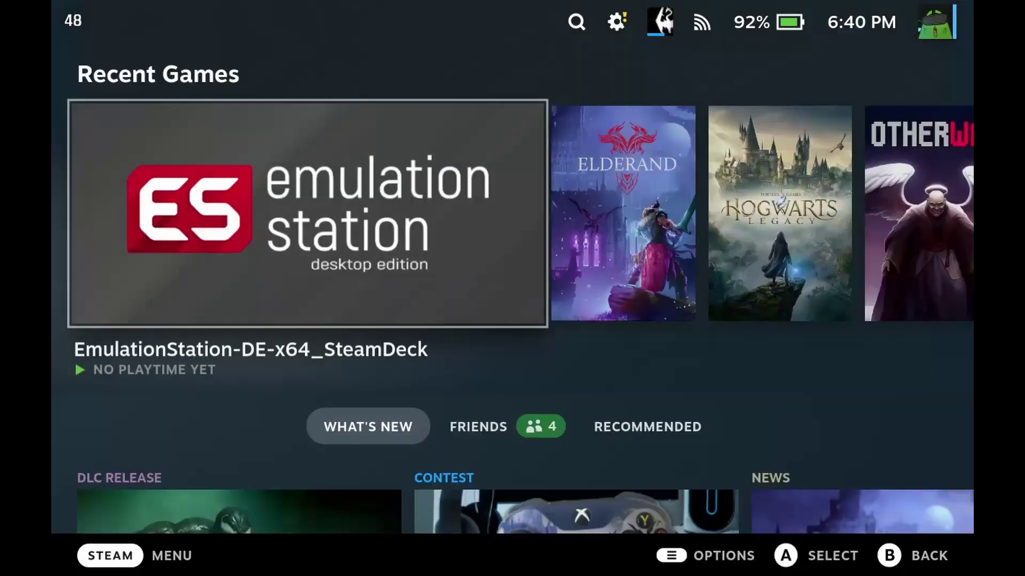
# Start a recording with Decky Recorder in MP4 format and close the quick access overlay.
pyautogui.hotkey('ctrl', '2')
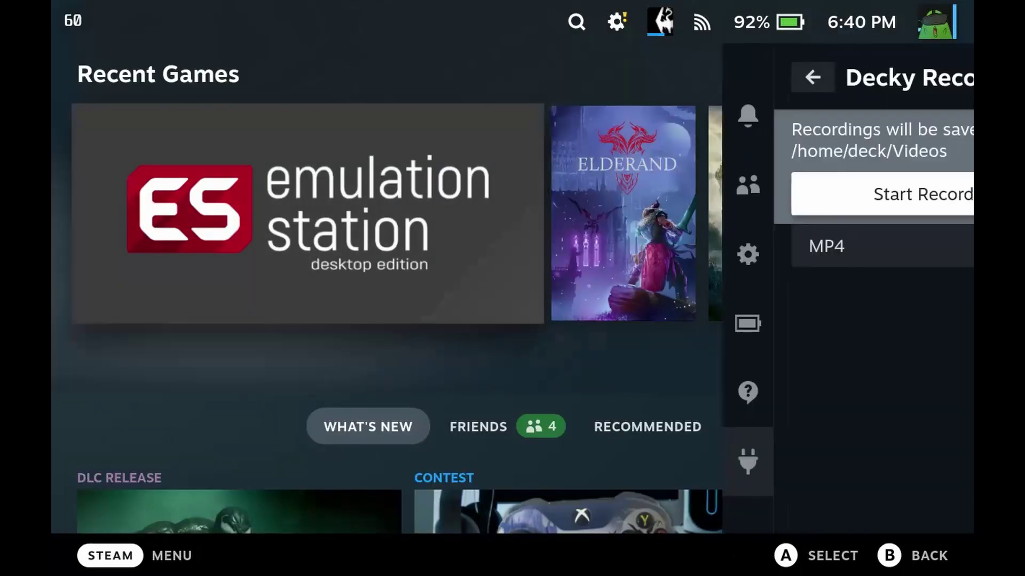
pyautogui.press('Return')
pyautogui.press('Left')
pyautogui.press('Up')
pyautogui.press('Down')
pyautogui.press('Right')
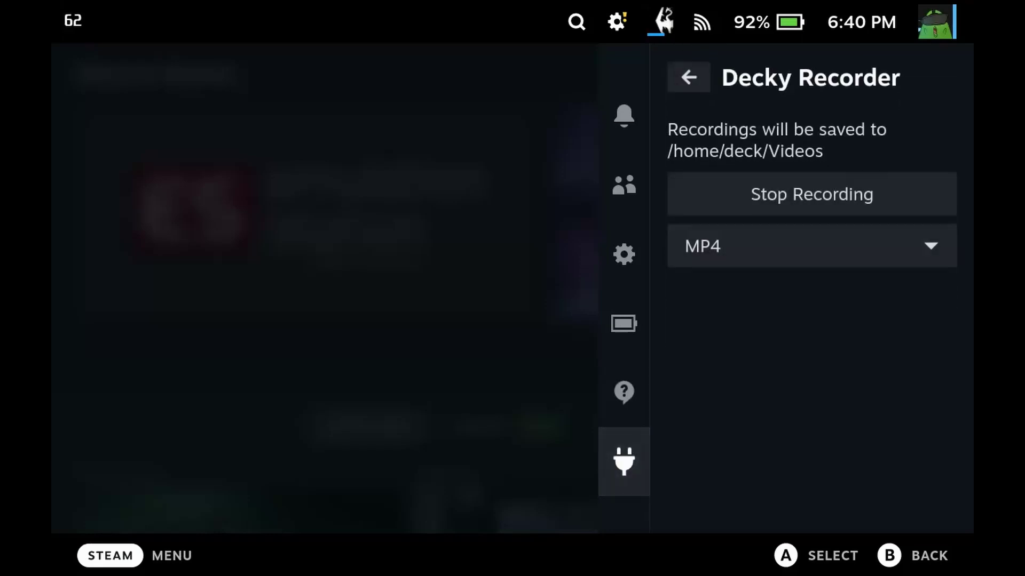
pyautogui.press('Left')
pyautogui.press('Up')
pyautogui.press('Down')
pyautogui.press('Escape')
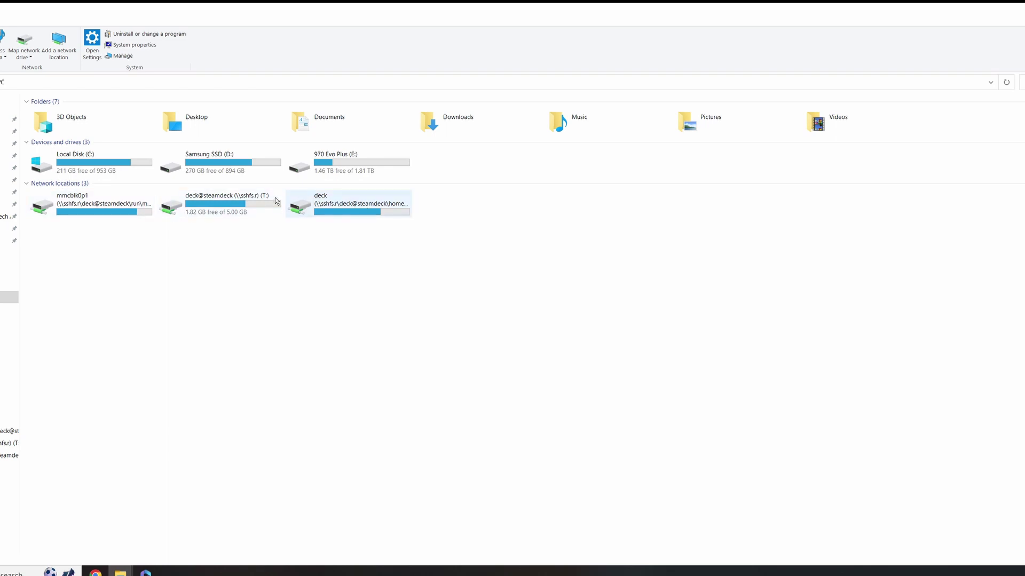
# In File Explorer on the PC, look over the Steam Deck's three network drives: mmcblk0p1, the T: drive and deck.
pyautogui.click(103, 212)
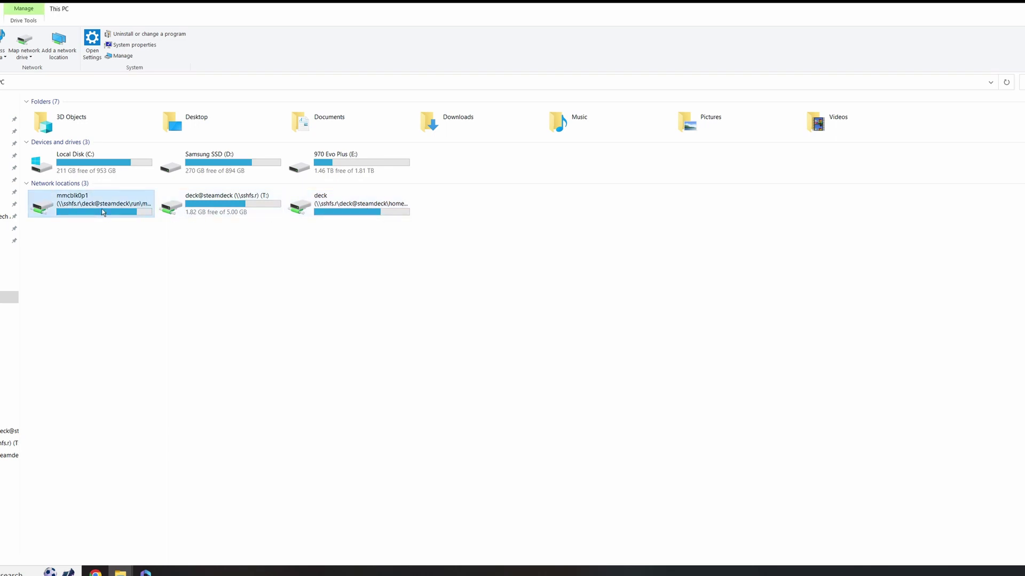
pyautogui.moveTo(107, 209)
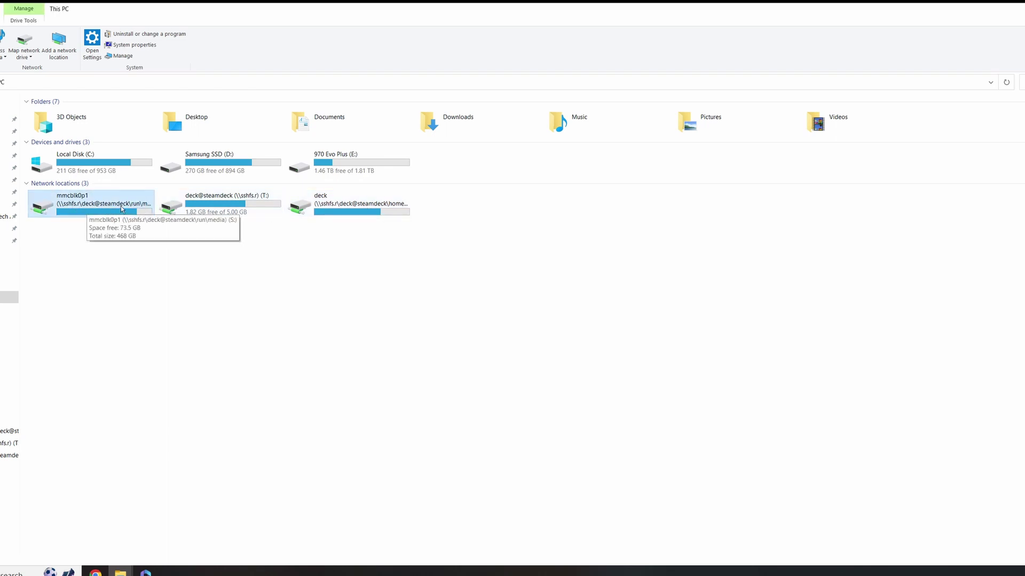
pyautogui.click(243, 208)
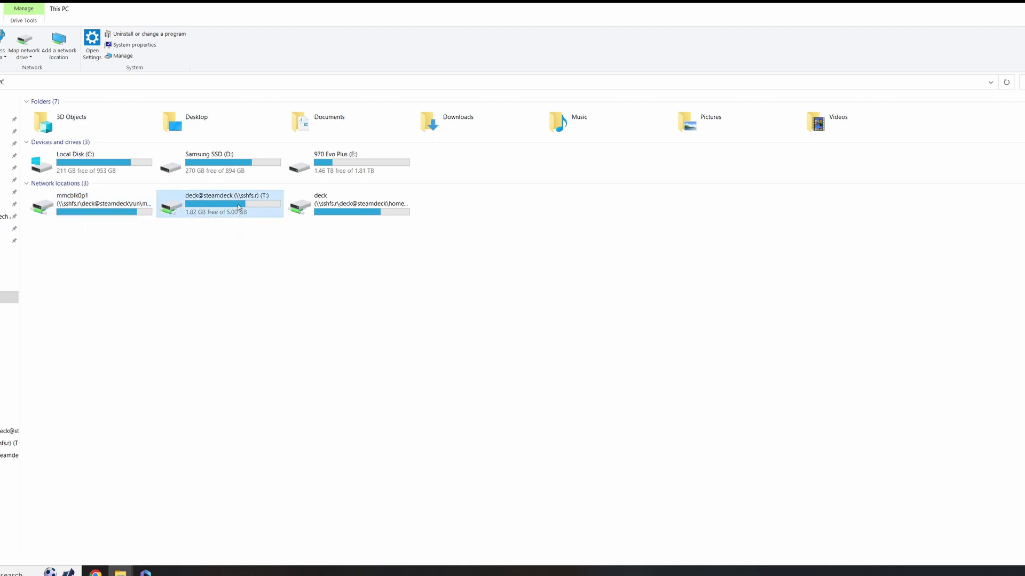
pyautogui.click(372, 214)
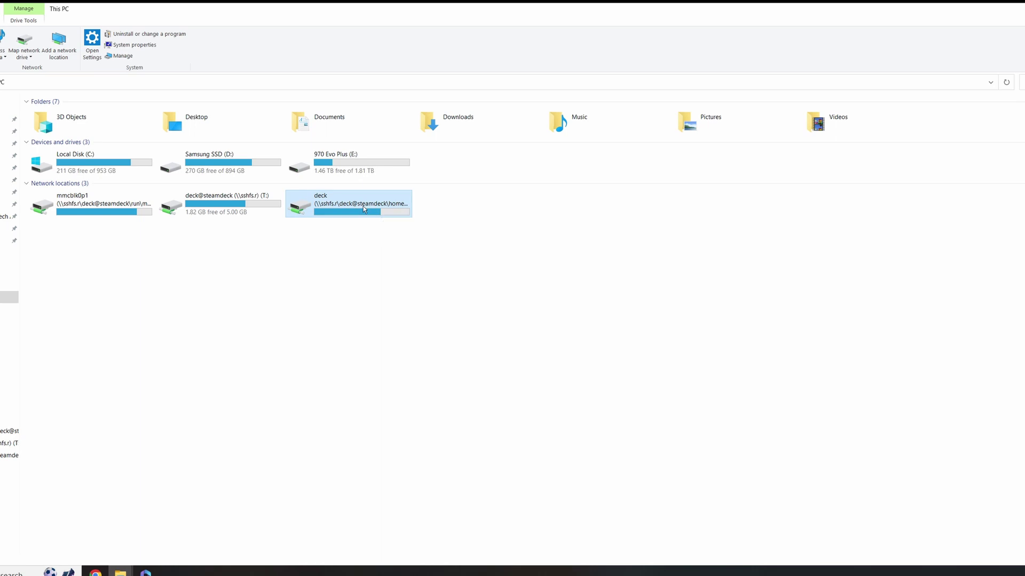
# Open the Videos folder on the deck home drive and widen the Name column to fit the full recording file names.
pyautogui.doubleClick(363, 206)
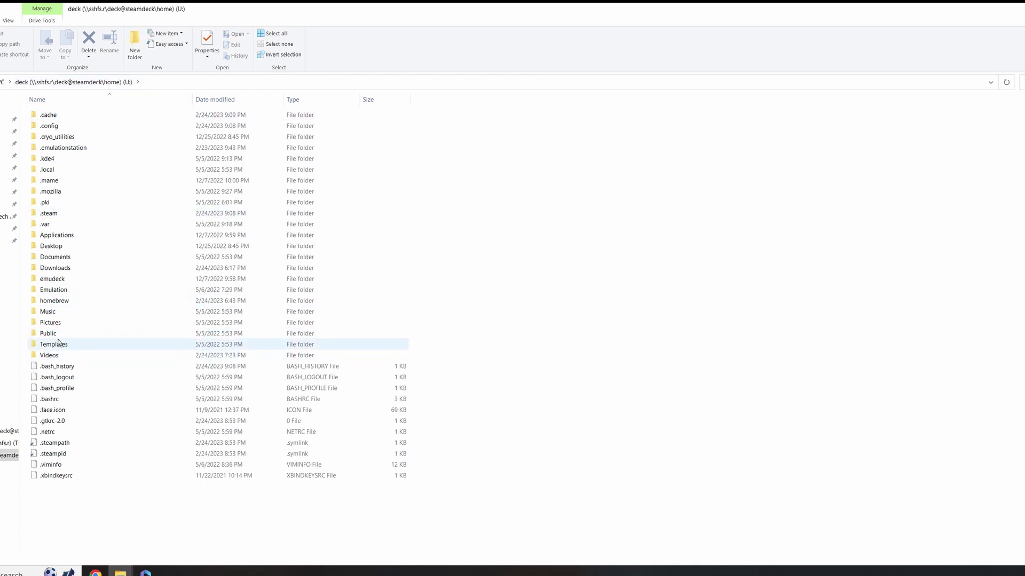
pyautogui.doubleClick(62, 355)
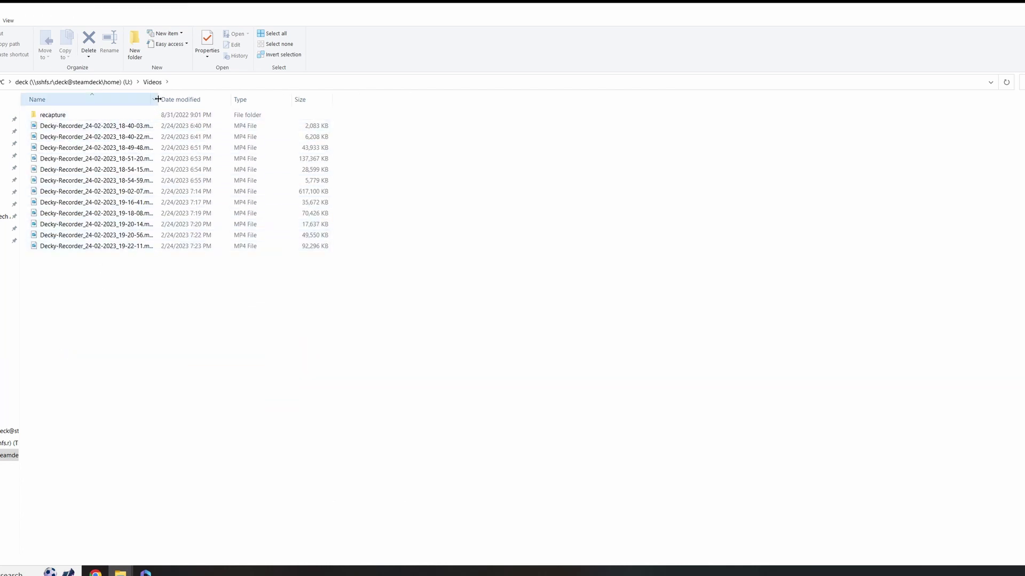
pyautogui.moveTo(158, 99); pyautogui.dragTo(238, 99)
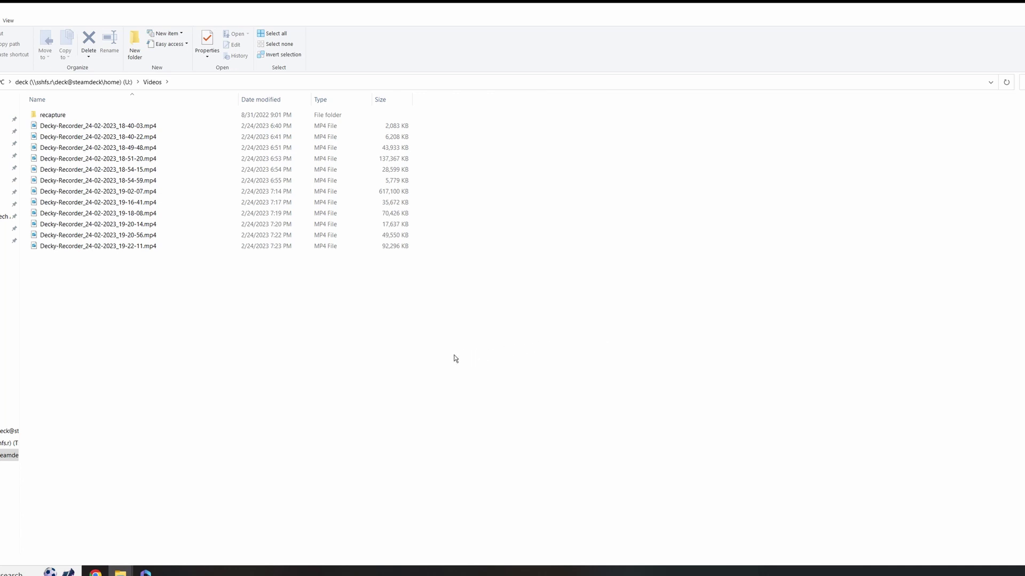
# Return to This PC and go through the Steam Deck network drives again, ending on the deck home drive.
pyautogui.hotkey('alt', 'Up')
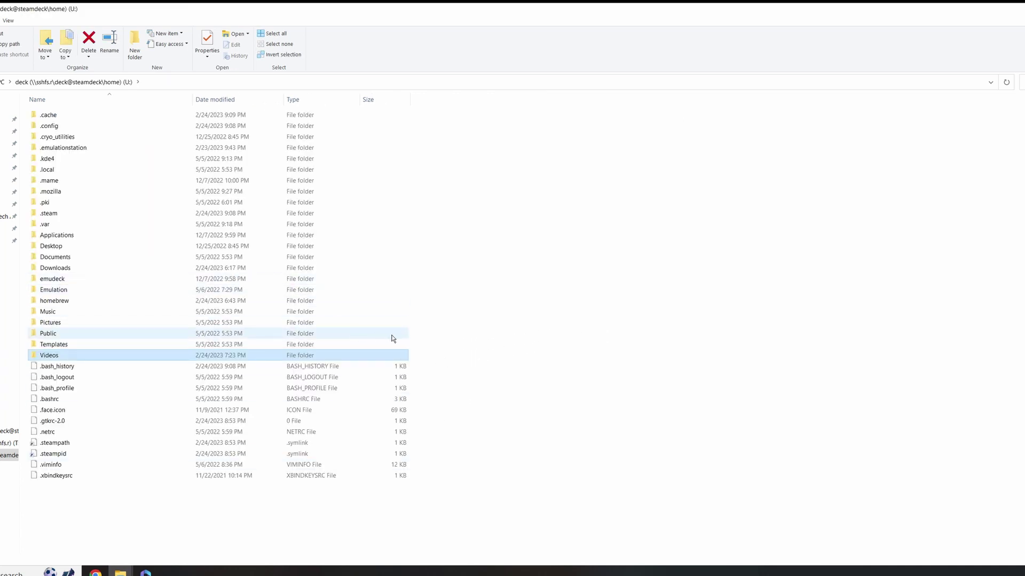
pyautogui.hotkey('alt', 'Up')
pyautogui.click(138, 213)
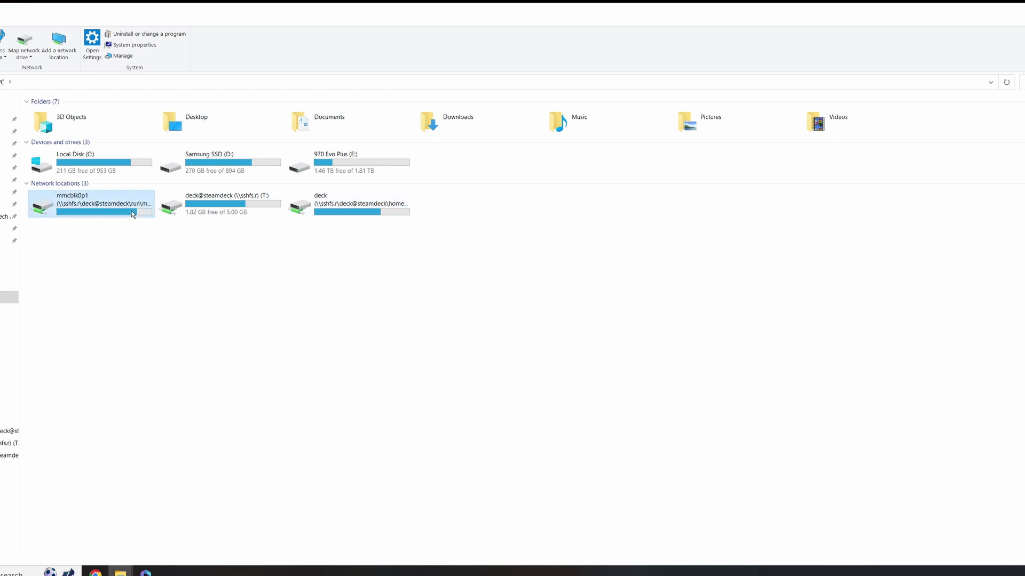
pyautogui.click(231, 213)
pyautogui.click(381, 209)
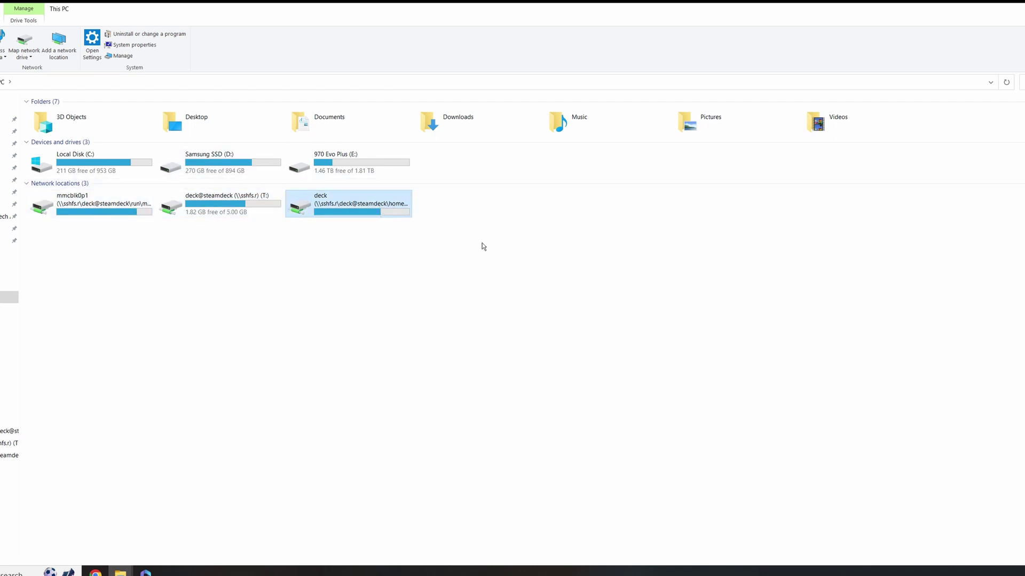
# Reopen the Videos folder on the deck home drive and select all the Decky-Recorder MP4 files.
pyautogui.doubleClick(378, 206)
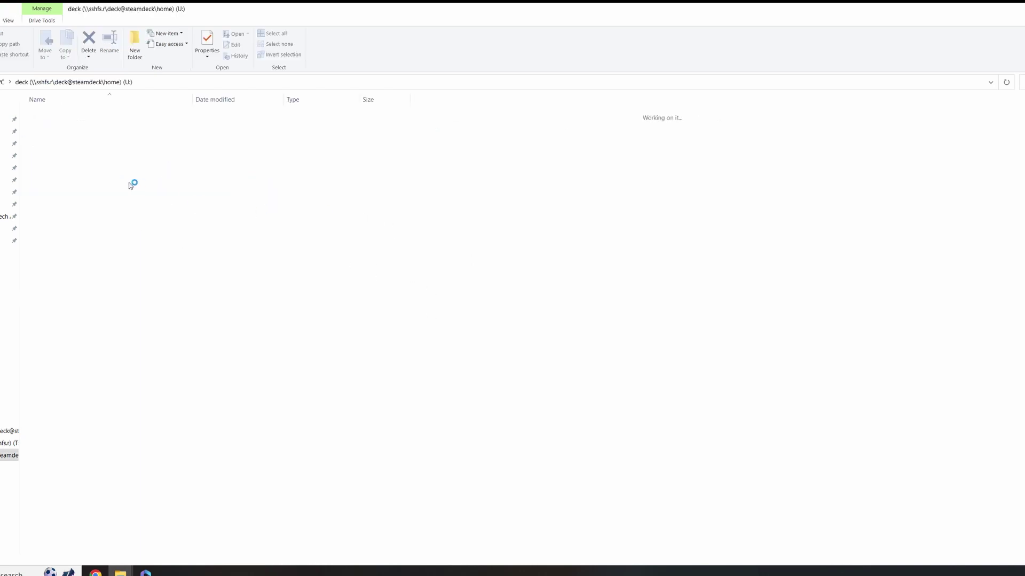
pyautogui.moveTo(216, 352); pyautogui.dragTo(102, 127)
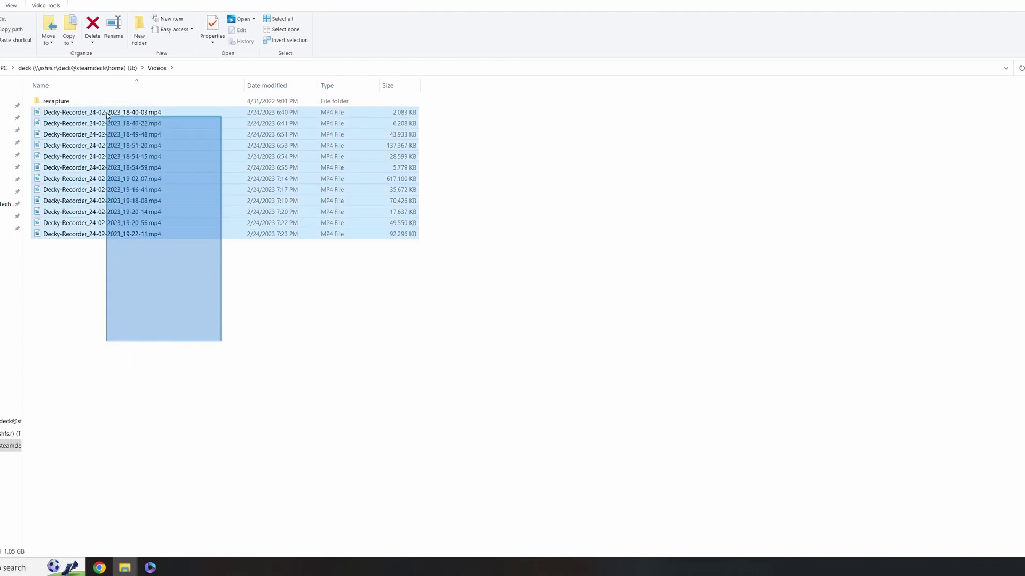
# Copy the selected Decky-Recorder MP4 files from the deck Videos folder into the Vidoes D folder on the Samsung SSD (D:).
pyautogui.rightClick(107, 113)
pyautogui.click(167, 229)
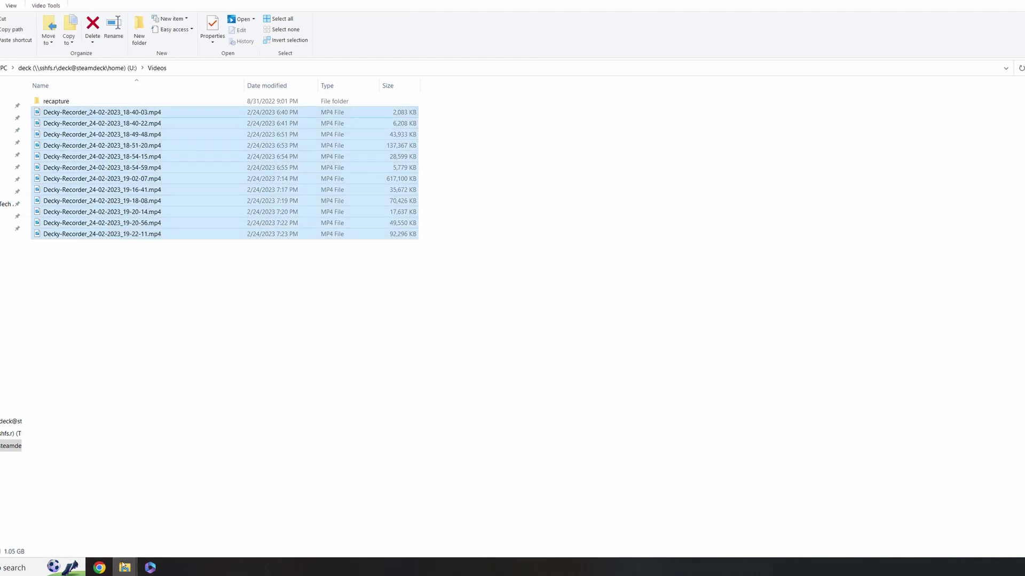
pyautogui.moveTo(124, 567)
pyautogui.click(80, 534)
pyautogui.rightClick(867, 292)
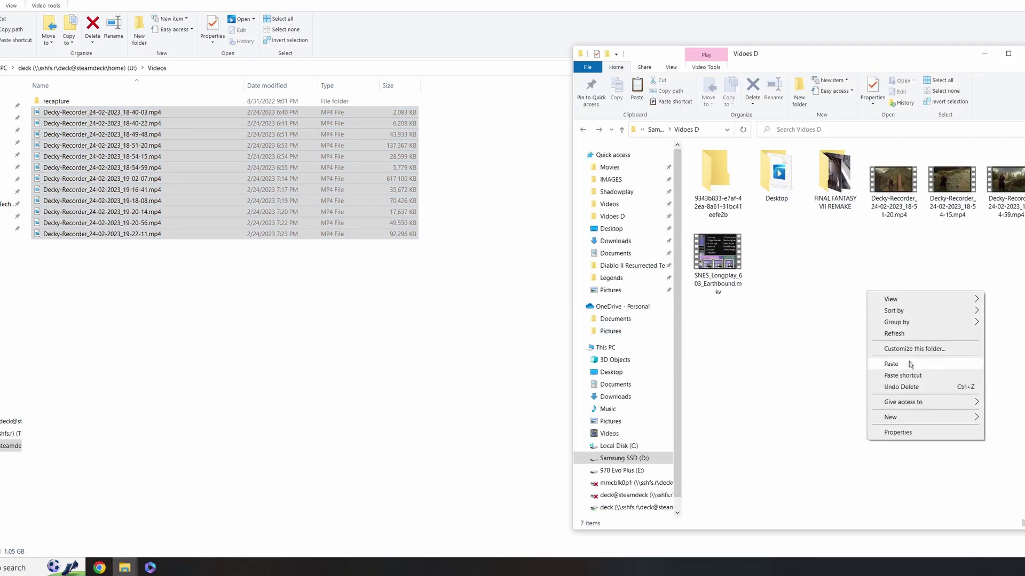
pyautogui.click(891, 364)
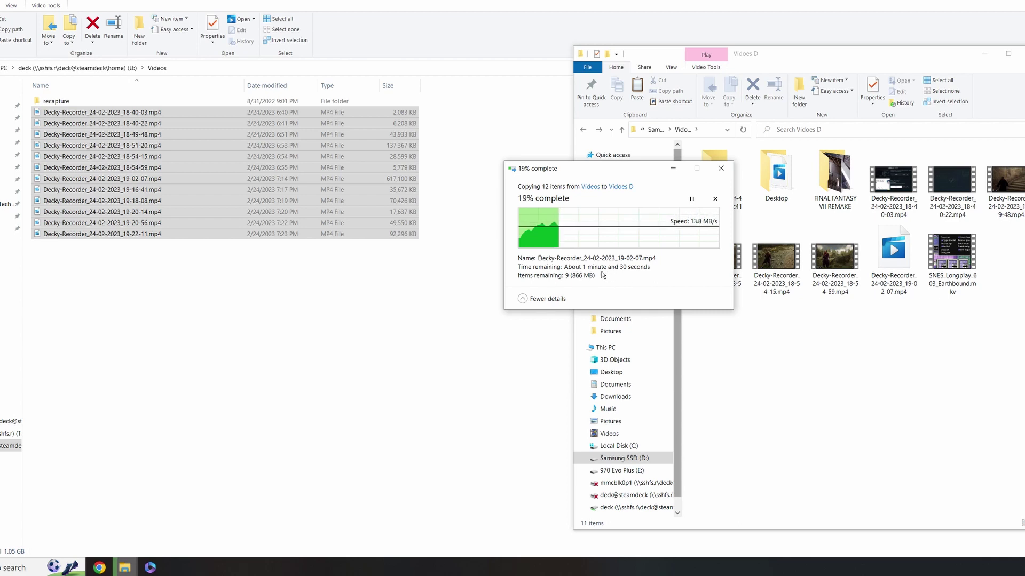
# Move the copy progress window clear of the Vidoes D folder window so the arriving files can be watched.
pyautogui.moveTo(632, 177); pyautogui.dragTo(399, 274)
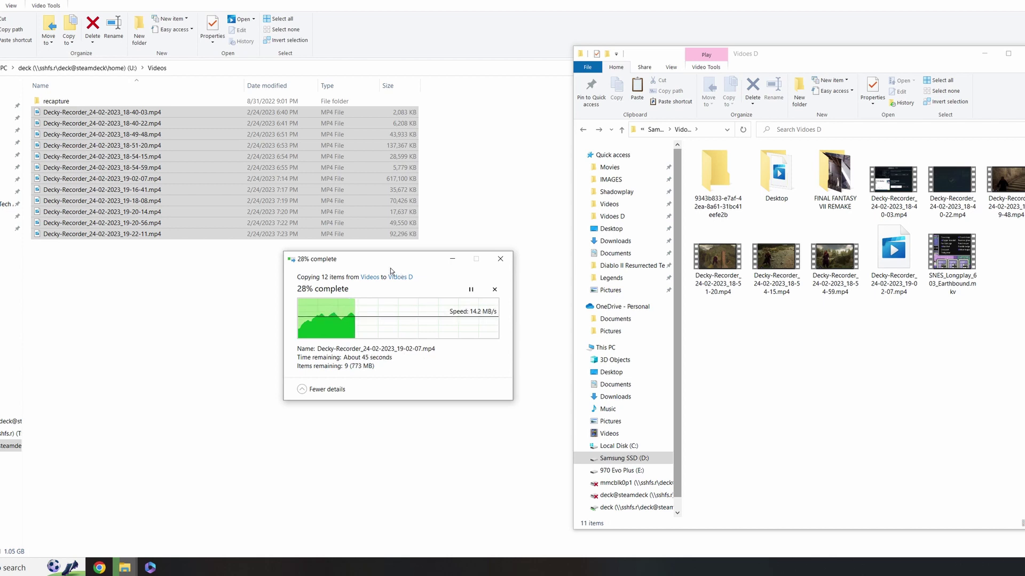
pyautogui.moveTo(426, 264); pyautogui.dragTo(389, 284)
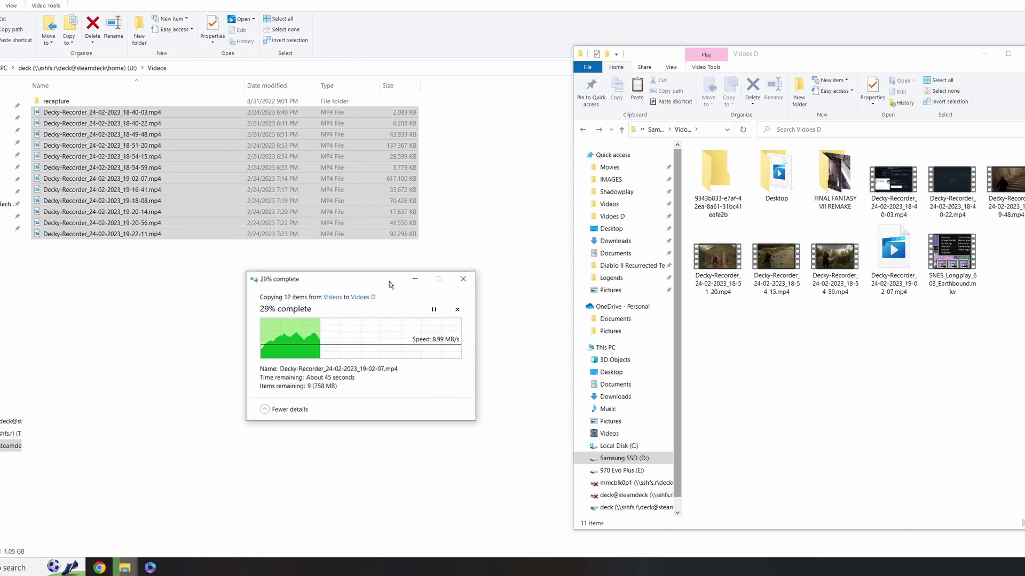
pyautogui.click(942, 399)
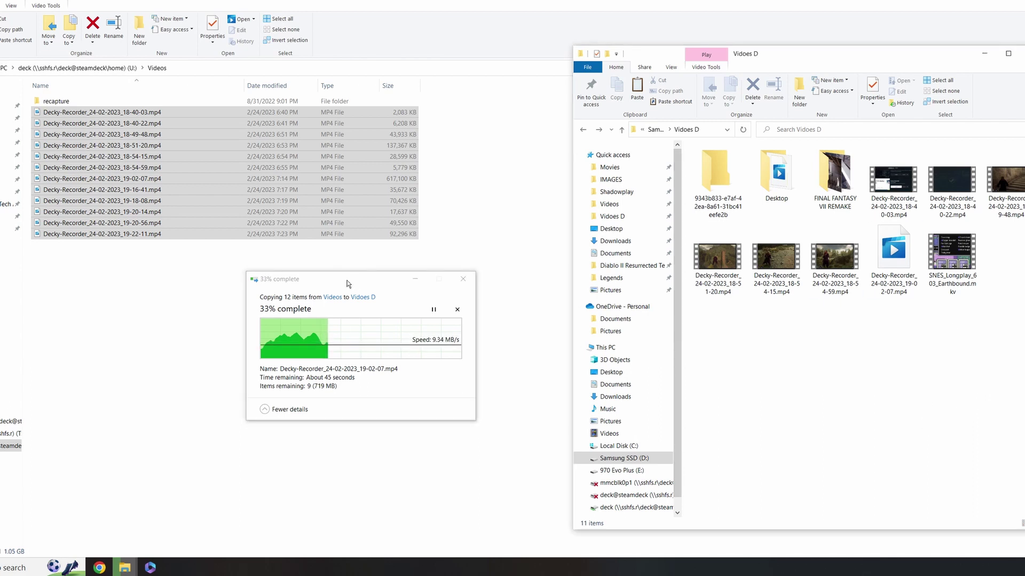
pyautogui.moveTo(348, 284)
pyautogui.mouseDown()
pyautogui.moveTo(448, 306)
pyautogui.moveTo(337, 274)
pyautogui.mouseUp()
pyautogui.click(810, 372)
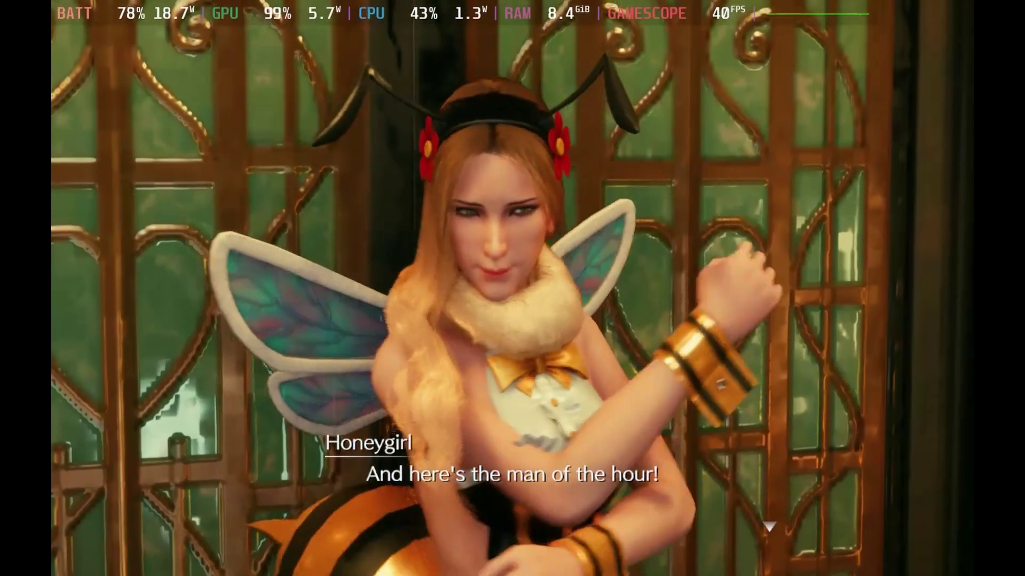
# Raise the Steam Deck's volume by several levels during the Honeygirl cutscene.
pyautogui.press('XF86AudioRaiseVolume')
pyautogui.press('XF86AudioRaiseVolume')
pyautogui.press('XF86AudioRaiseVolume')
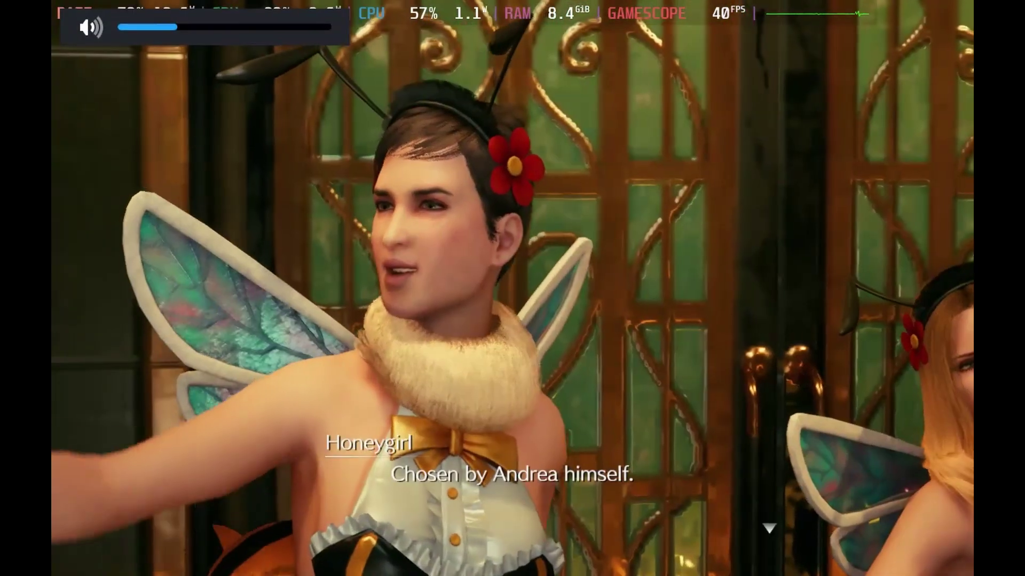
pyautogui.press('XF86AudioRaiseVolume')
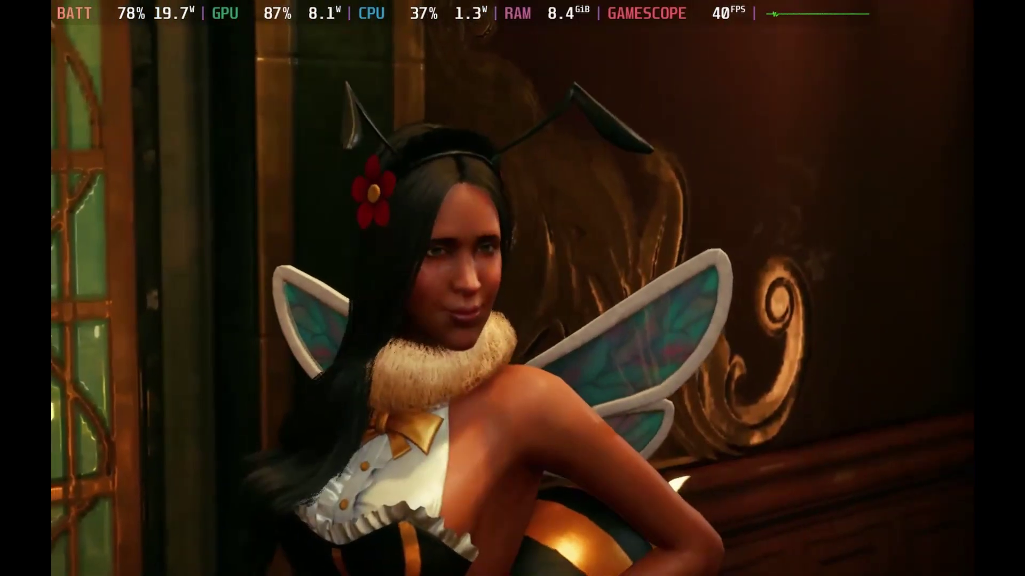
pyautogui.press('Return')
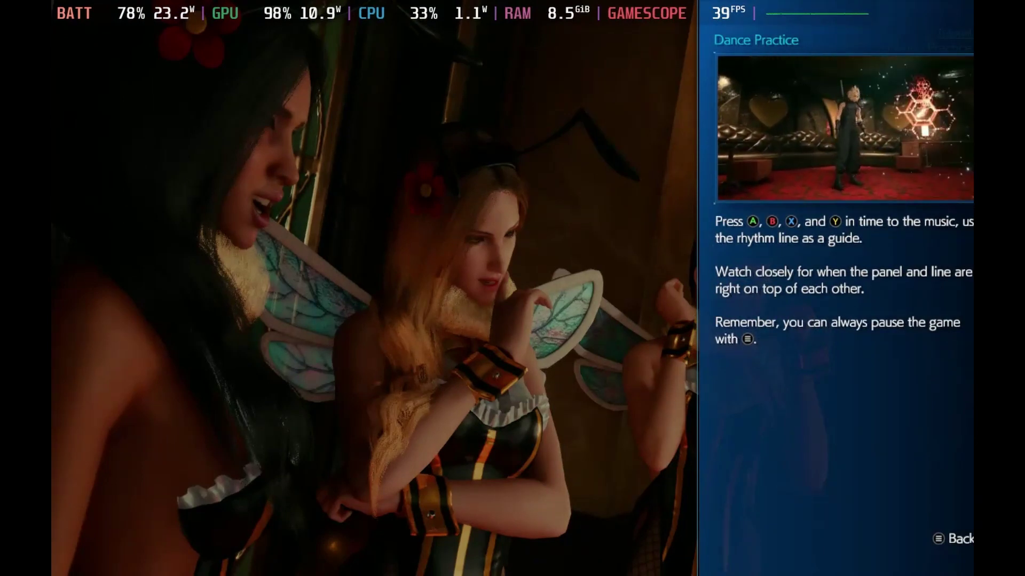
pyautogui.press('Escape')
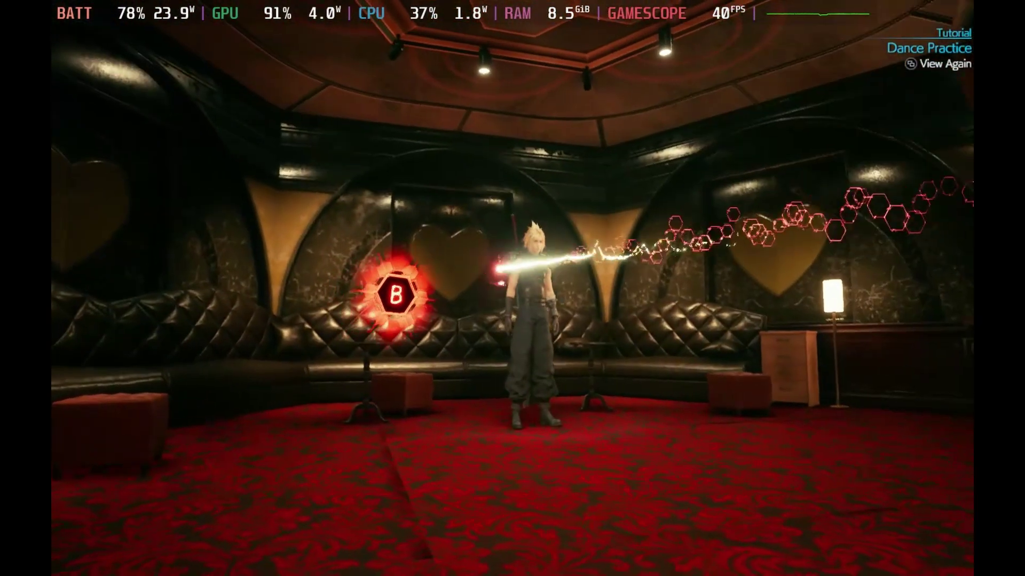
pyautogui.press('b')
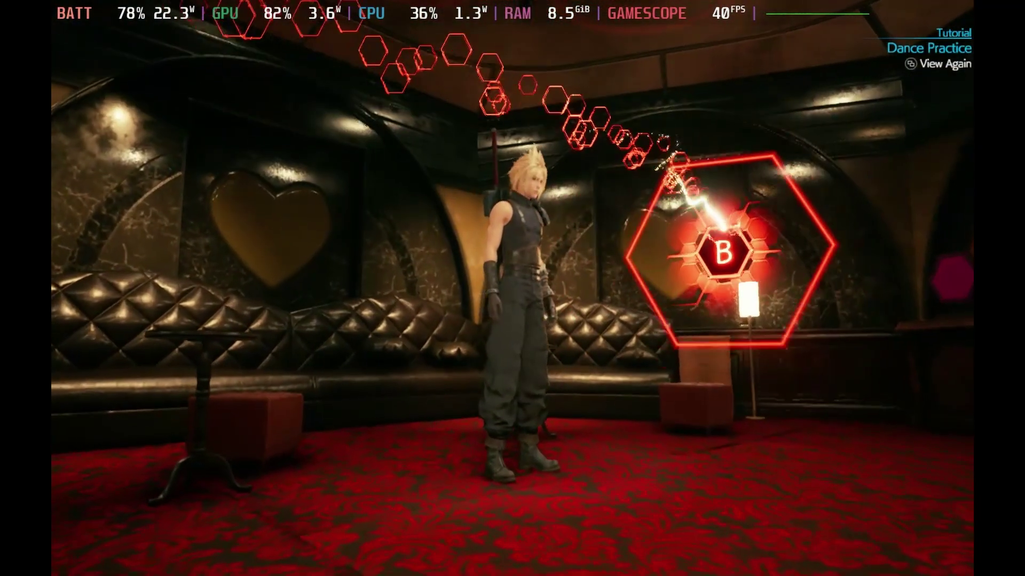
pyautogui.press('b')
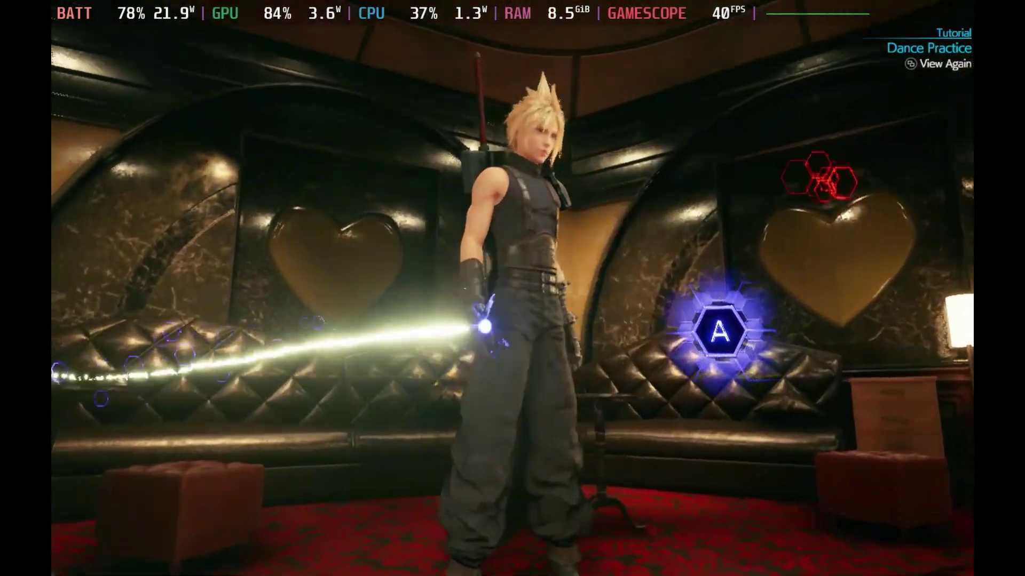